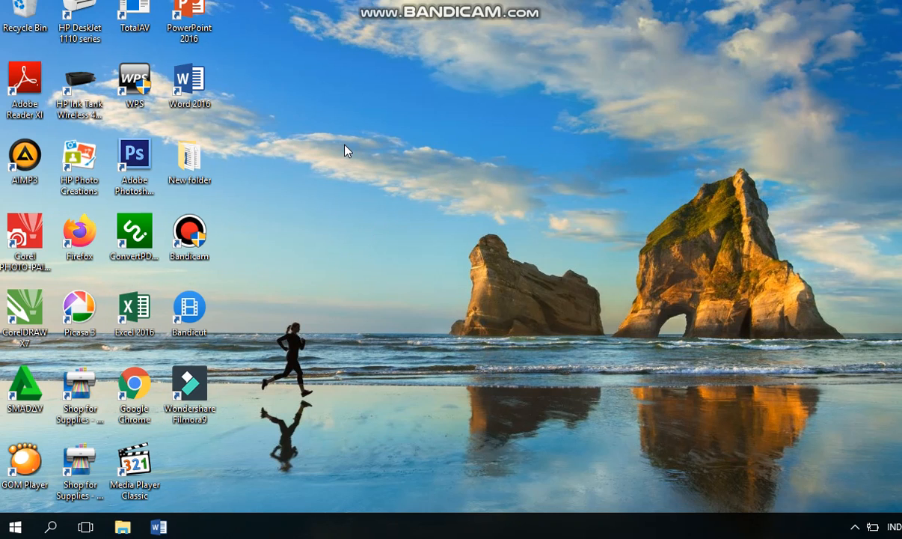
# Open Google Chrome and search the web for "google drive".
pyautogui.doubleClick(135, 381)
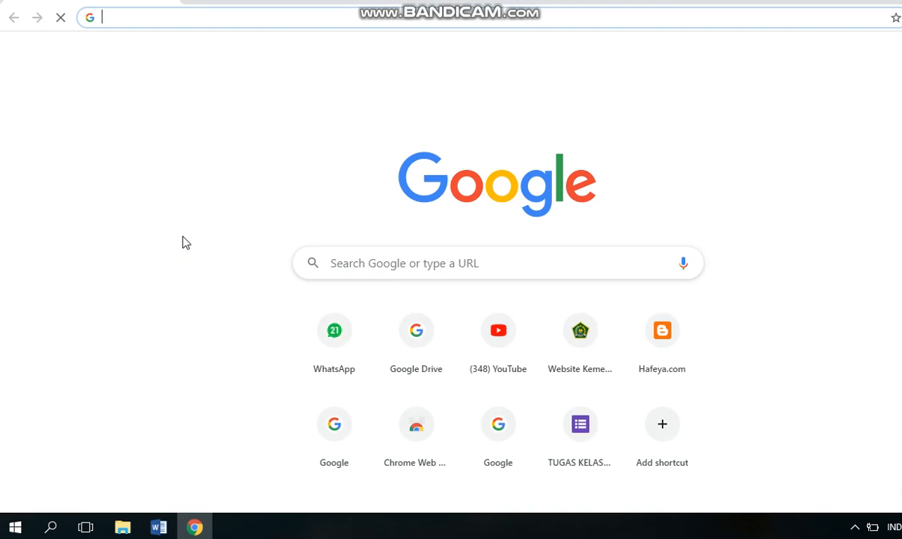
pyautogui.click(499, 266)
pyautogui.write('G')
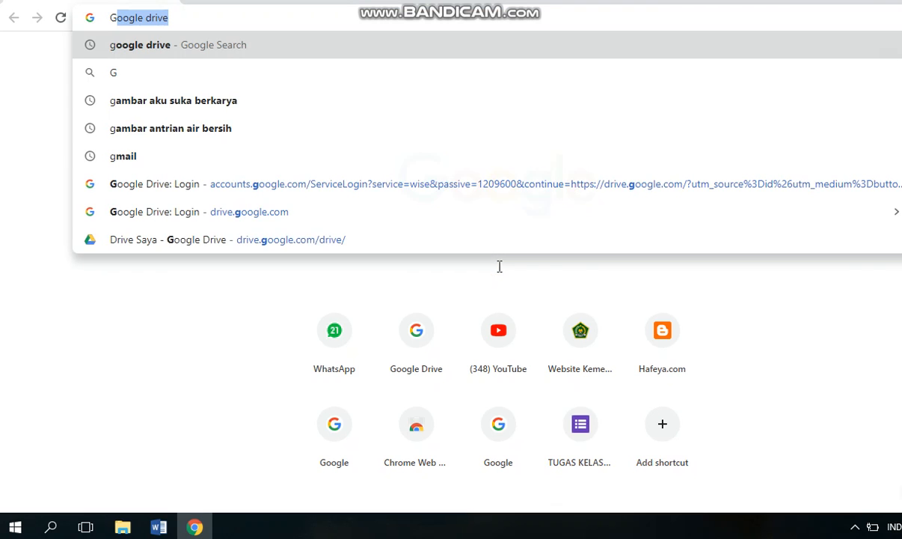
pyautogui.write('OOG')
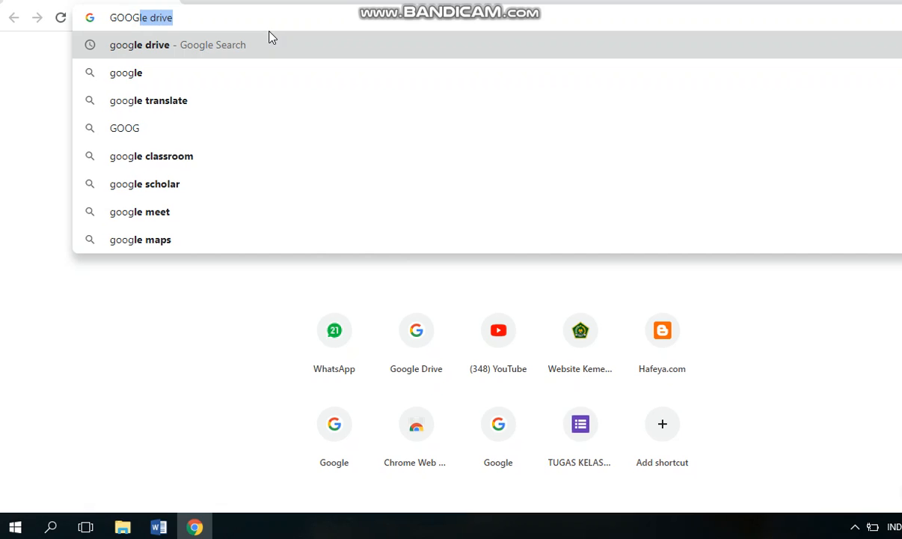
pyautogui.click(270, 46)
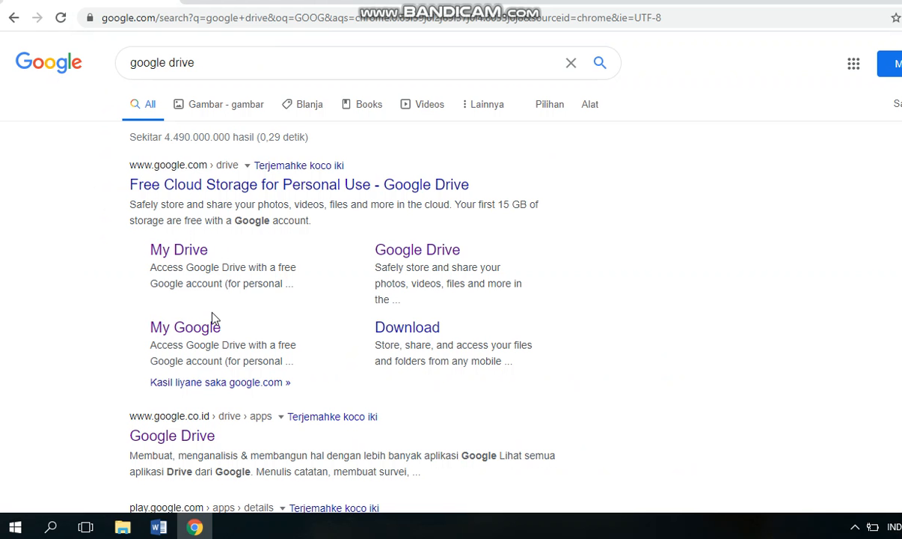
# Open Google Drive from the google.co.id search result and sign in with the saved account, entering the account password.
pyautogui.click(171, 436)
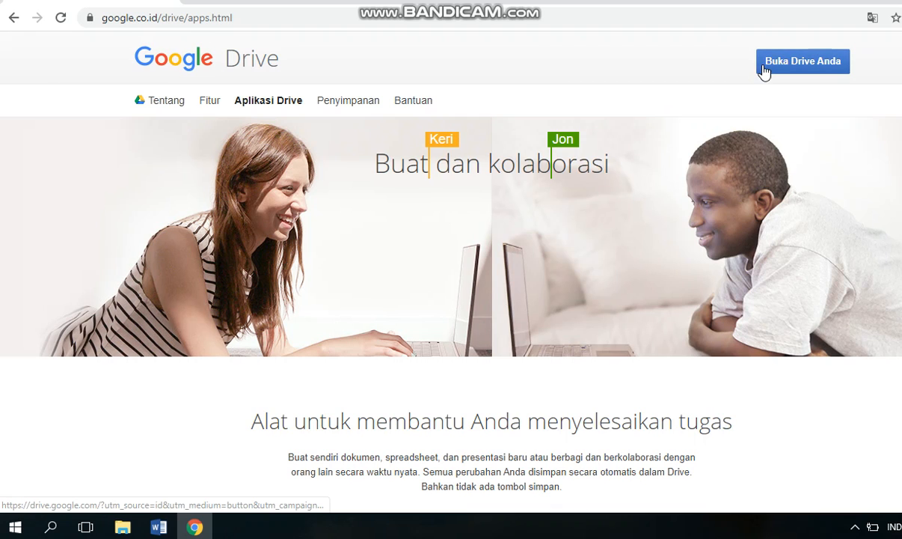
pyautogui.click(770, 71)
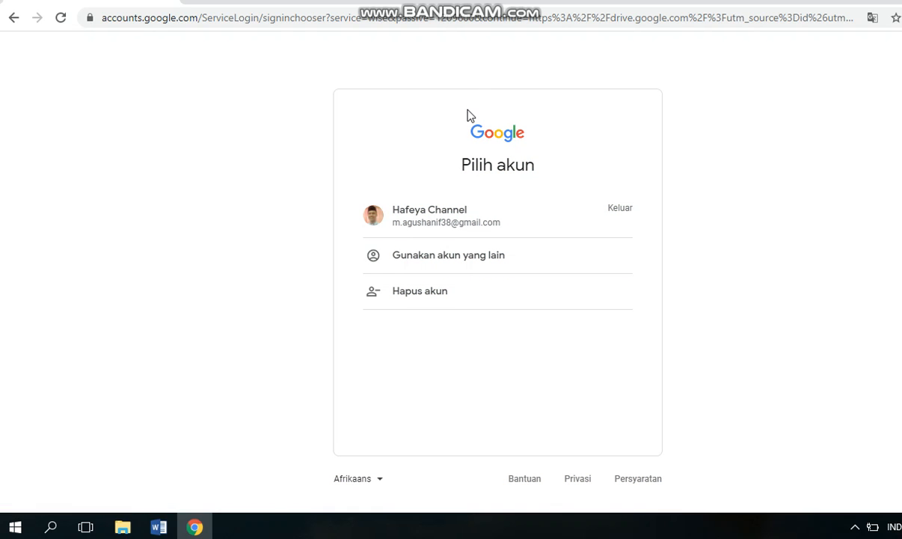
pyautogui.click(542, 259)
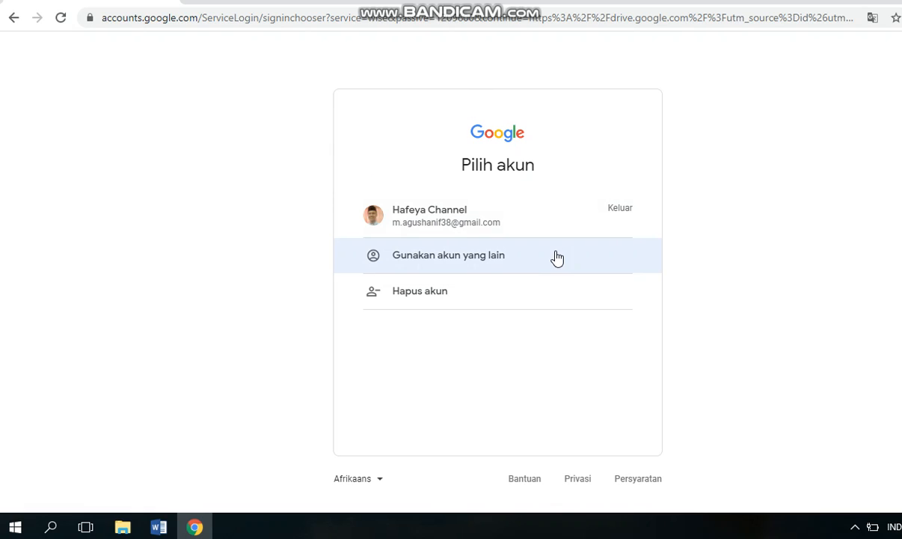
pyautogui.click(466, 230)
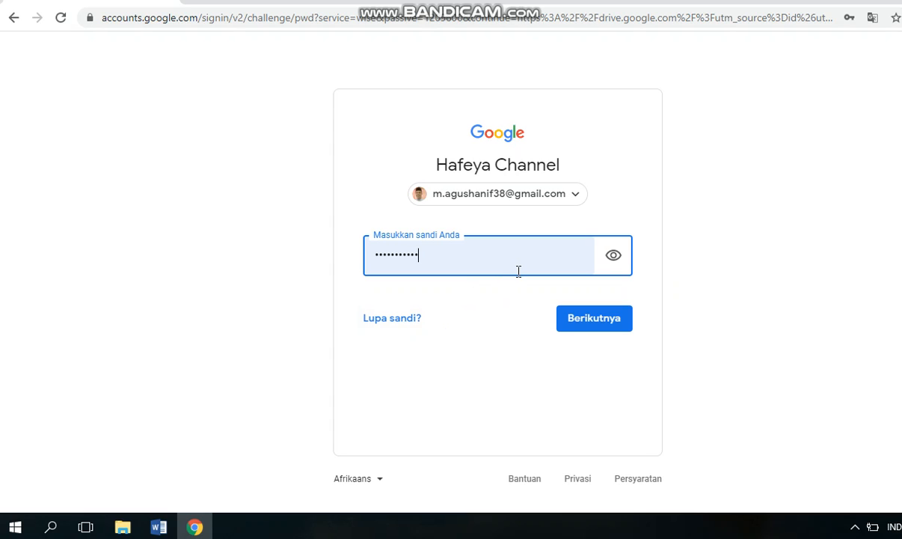
pyautogui.click(587, 320)
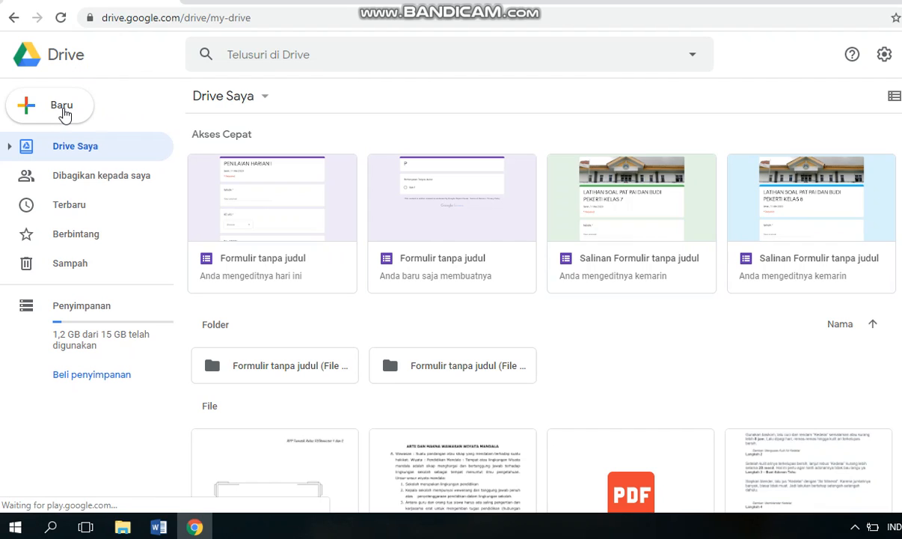
# Create a new blank Google Form in Drive.
pyautogui.click(59, 110)
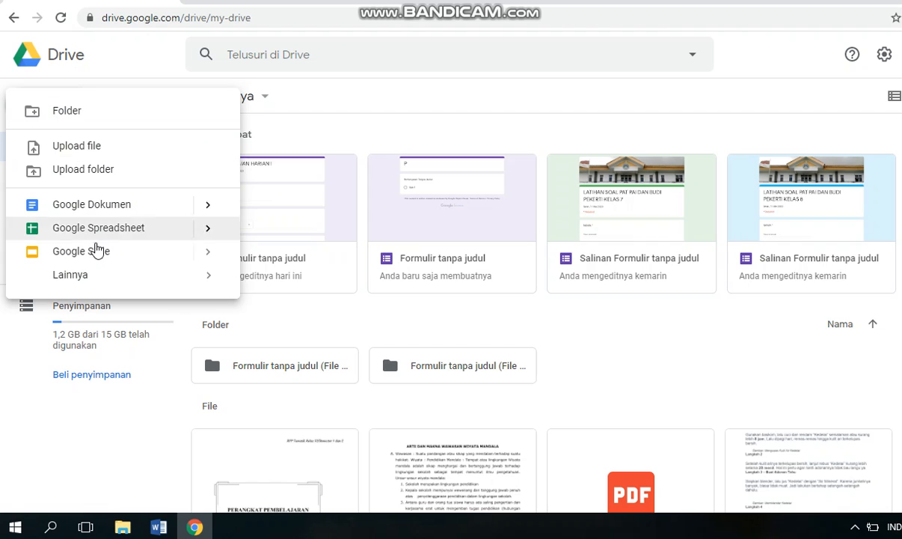
pyautogui.moveTo(126, 278)
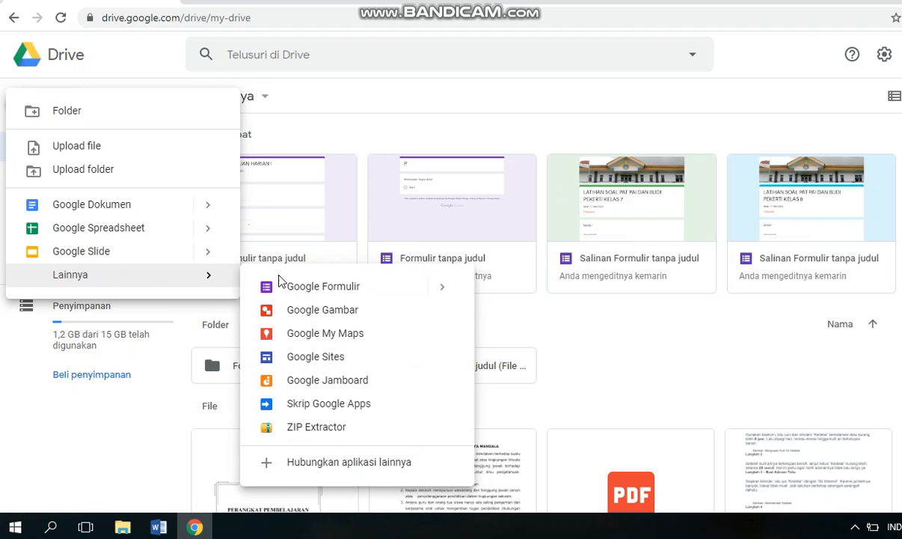
pyautogui.click(306, 288)
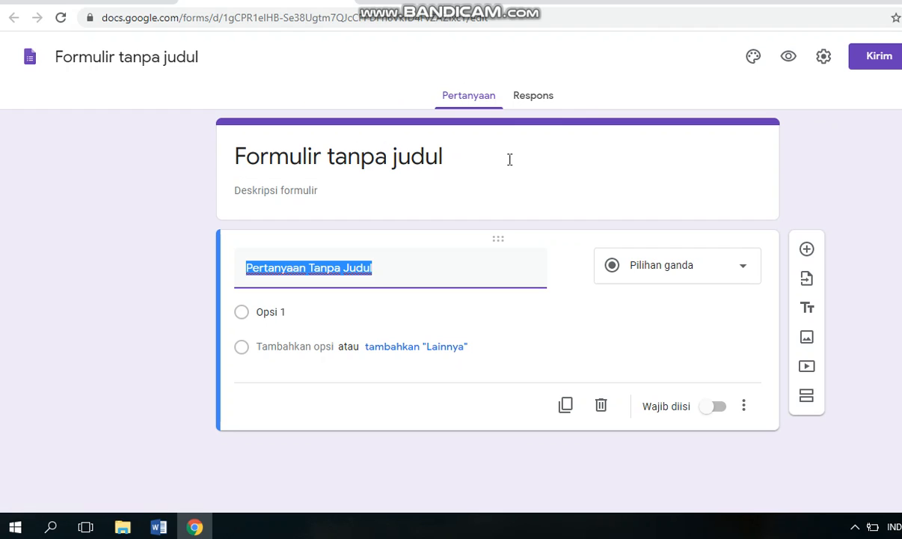
# Set the form's title to "PENILAIAN HARIAN 1 KELAS 7".
pyautogui.click(486, 155)
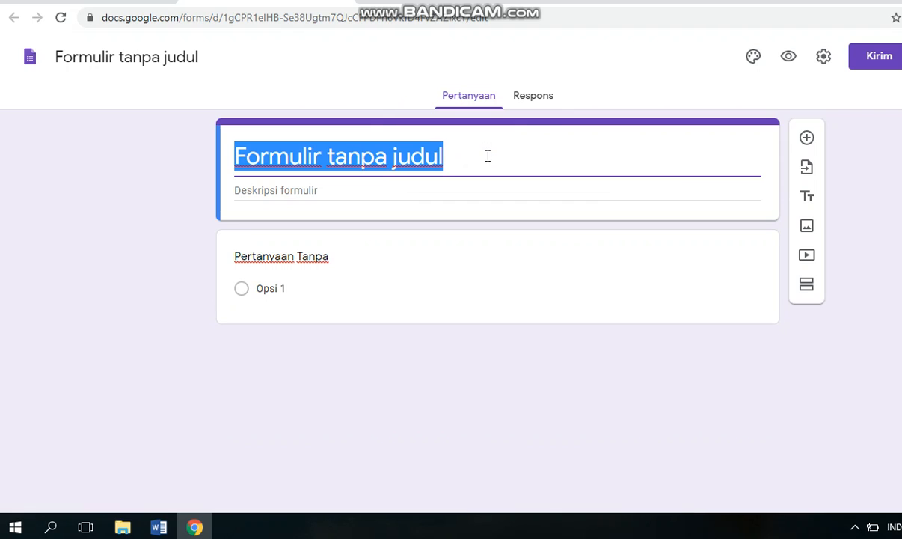
pyautogui.write('PENIL')
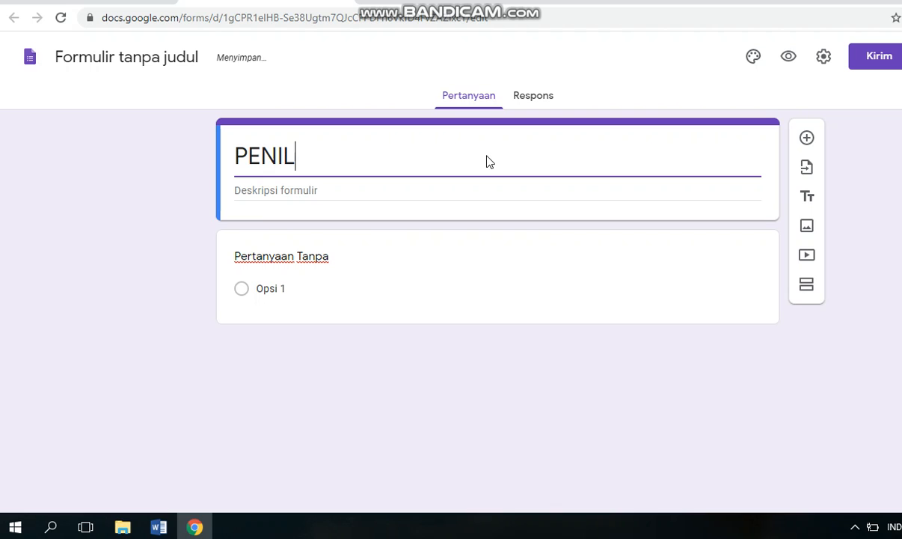
pyautogui.write('AIA')
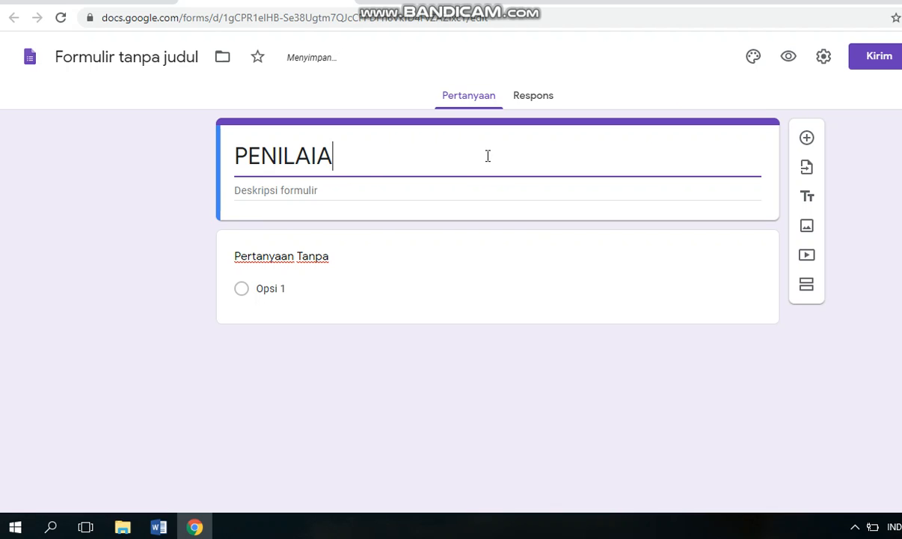
pyautogui.write('N HARIA')
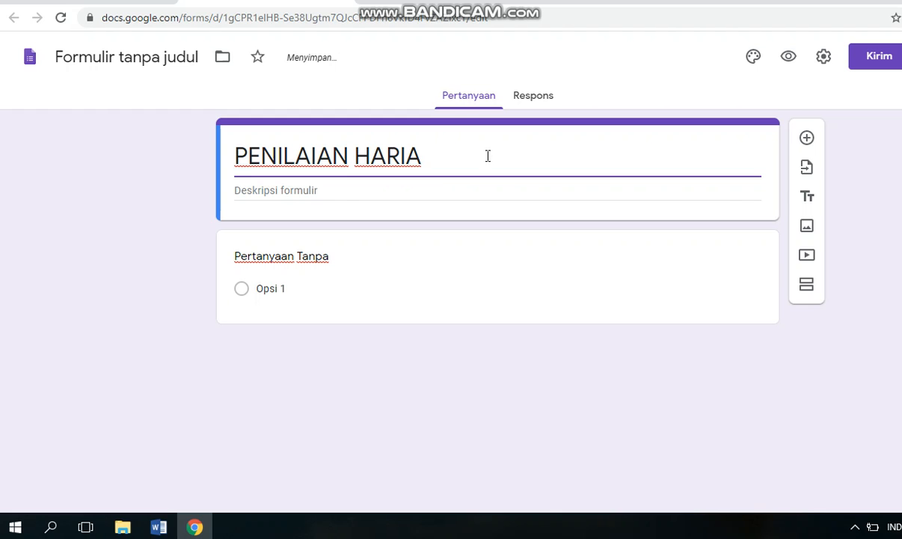
pyautogui.press('BackSpace')
pyautogui.write('N 1')
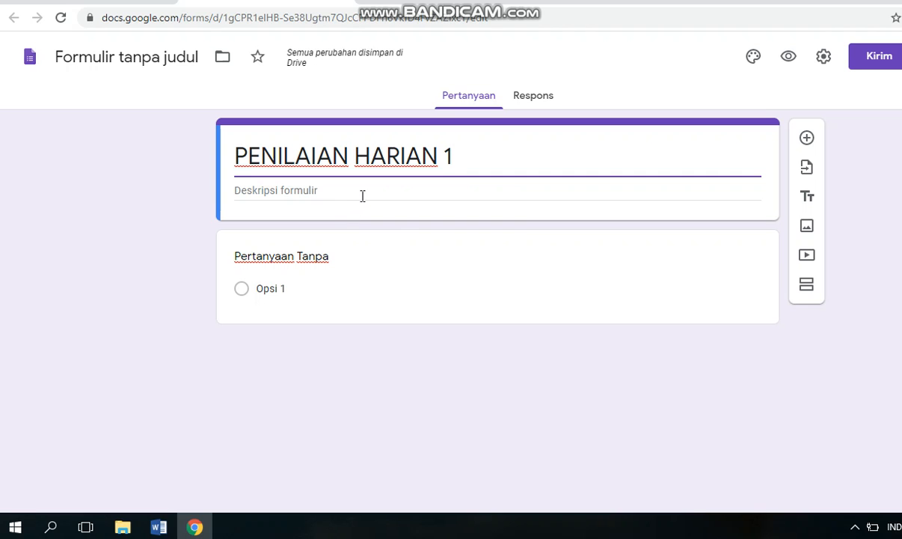
pyautogui.click(361, 195)
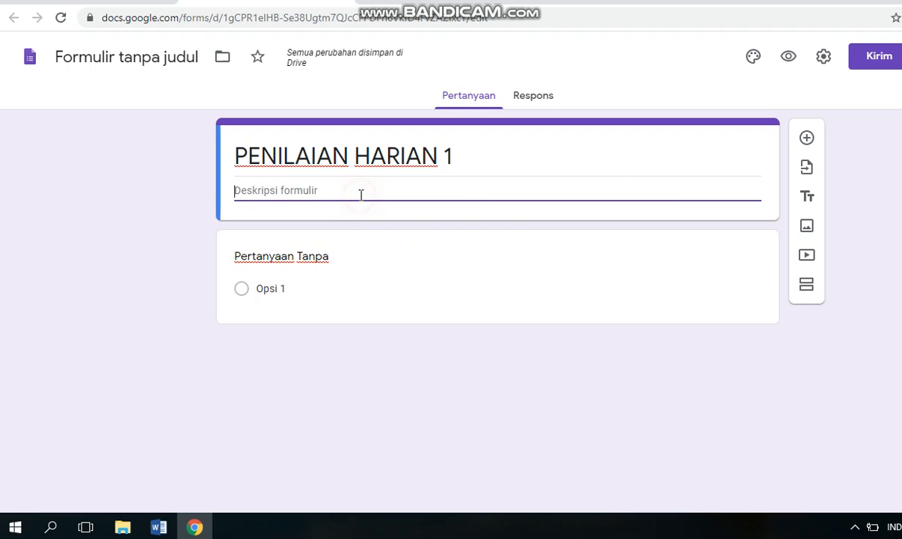
pyautogui.tripleClick(464, 154)
pyautogui.click(463, 153)
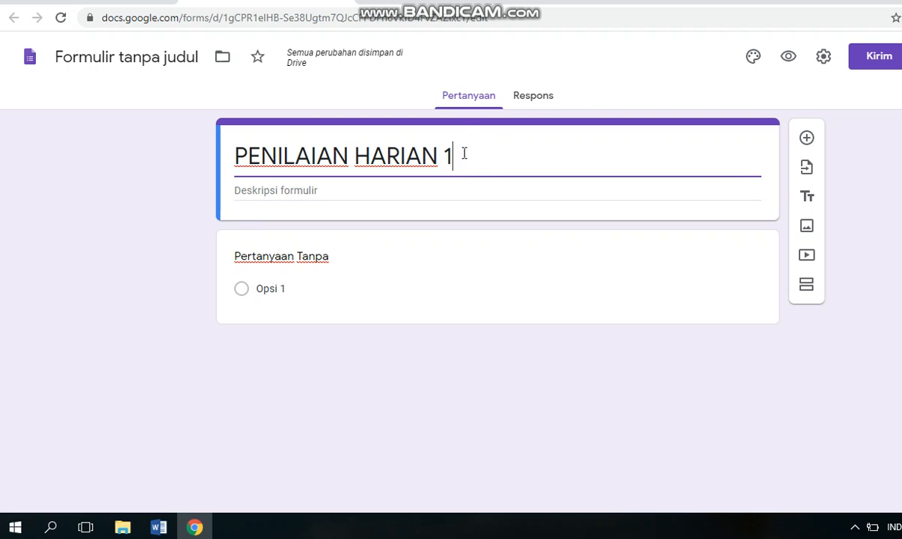
pyautogui.write('KELAS 7')
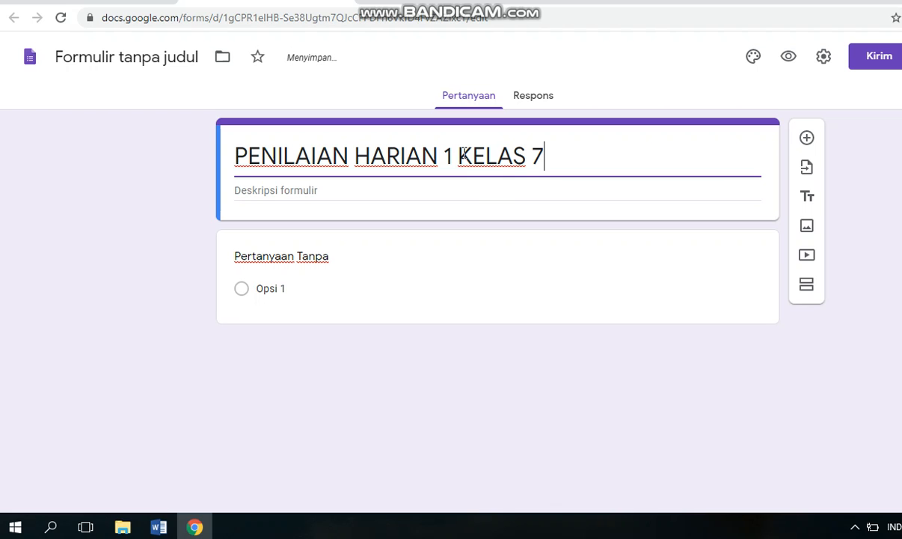
# Title the first question "NAMA" and make answering it required.
pyautogui.click(336, 259)
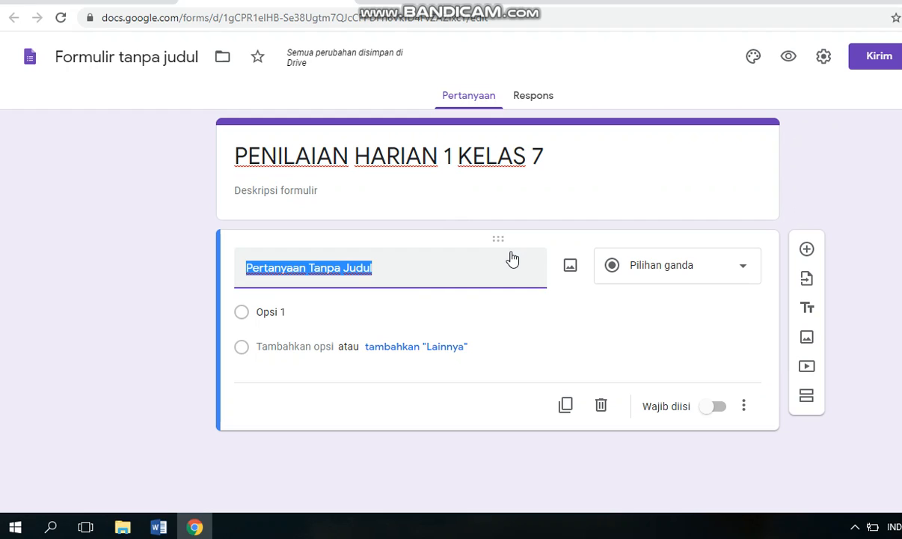
pyautogui.write('NAMA')
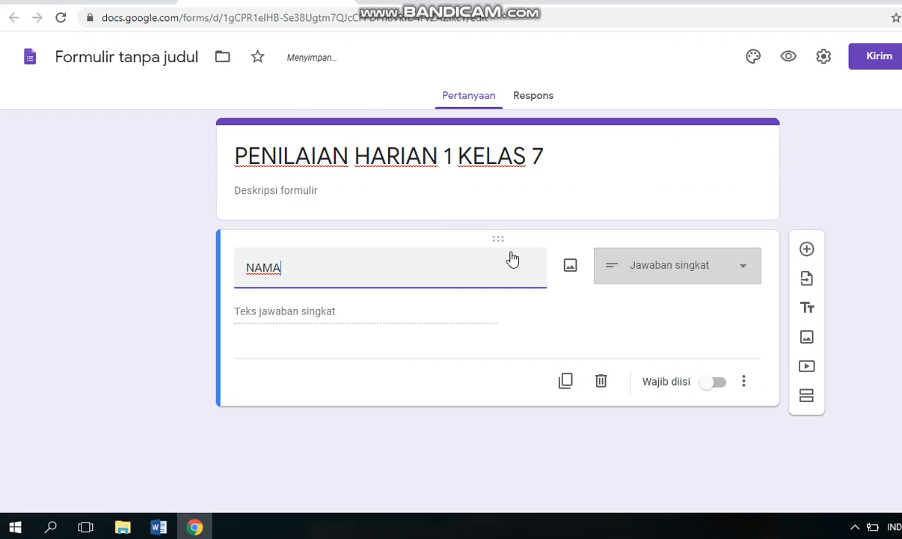
pyautogui.click(720, 382)
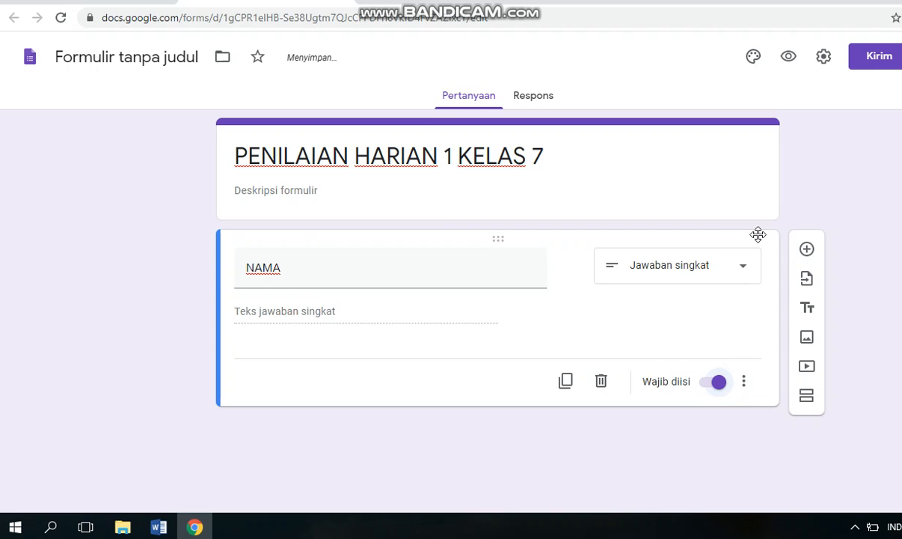
# Add a second question titled "KELAS" and set its answer type to Drop-down.
pyautogui.click(806, 250)
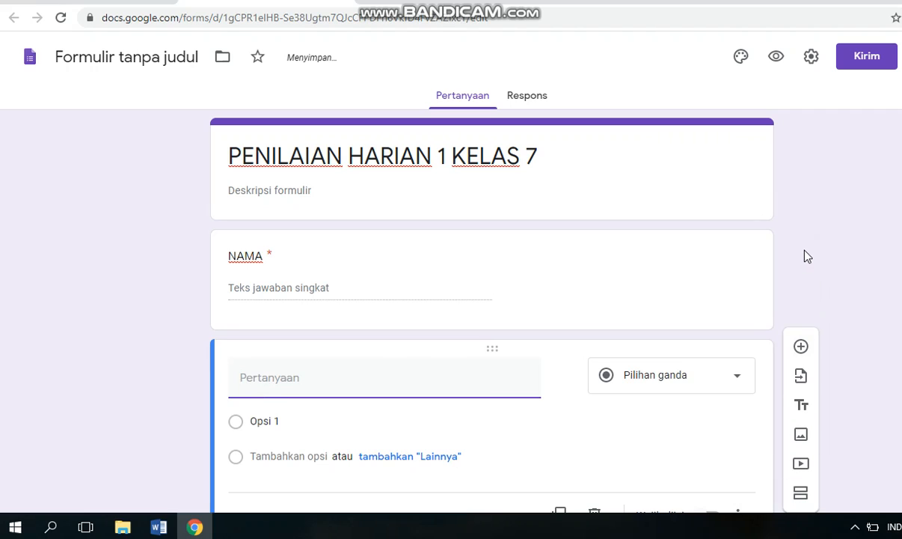
pyautogui.click(329, 380)
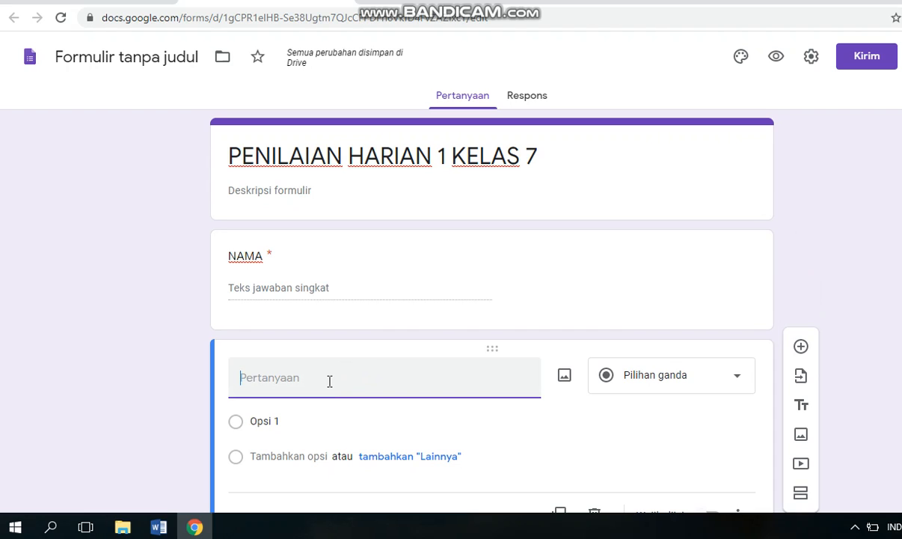
pyautogui.write('KELAS')
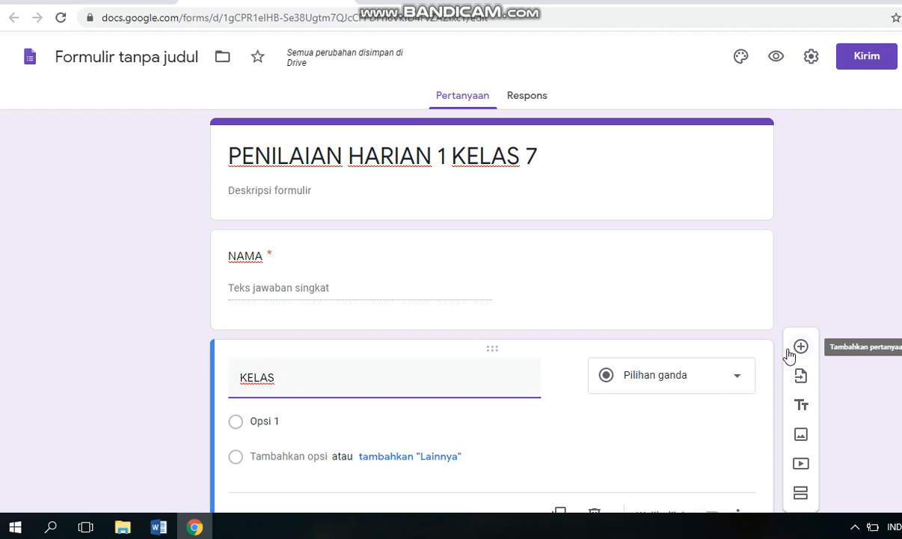
pyautogui.click(738, 380)
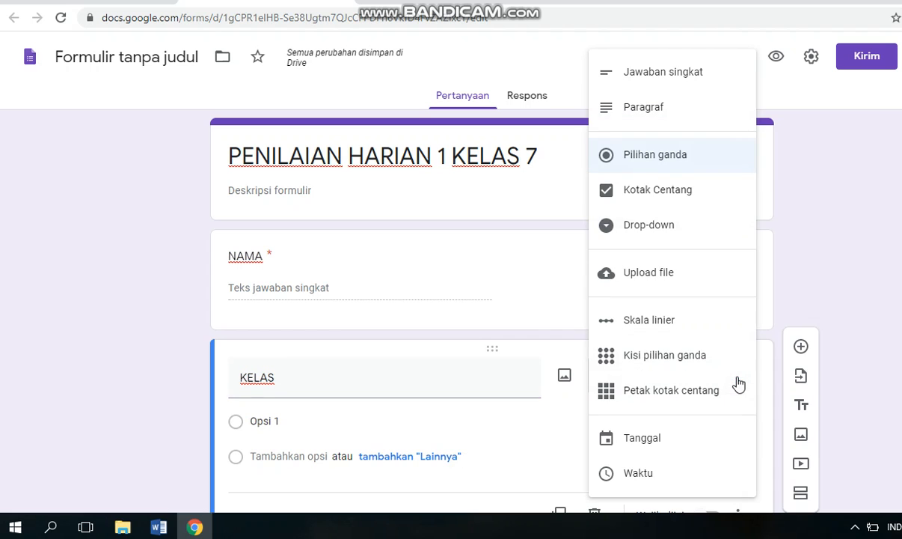
pyautogui.click(693, 234)
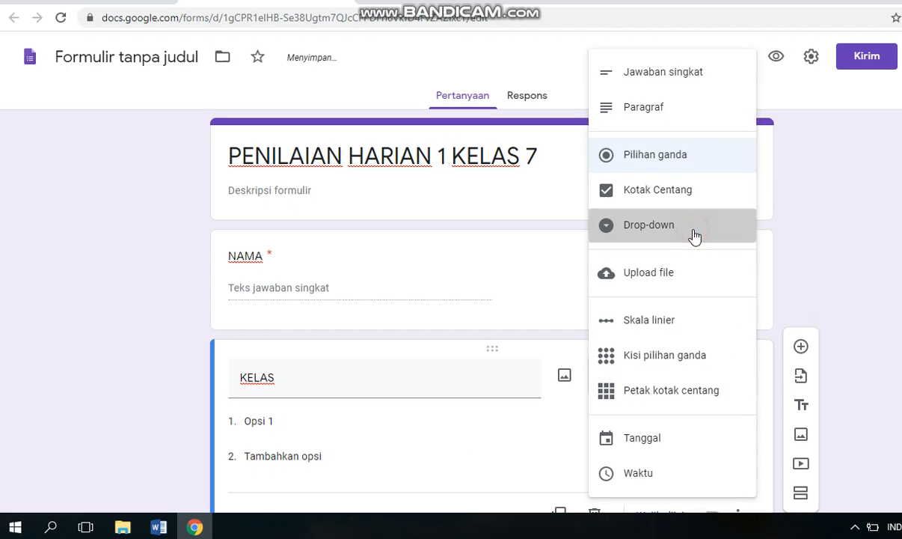
# Enter the options 7A, 7B, 7C, 7D and 7E for the KELAS question and make it required.
pyautogui.click(296, 425)
pyautogui.write('7A')
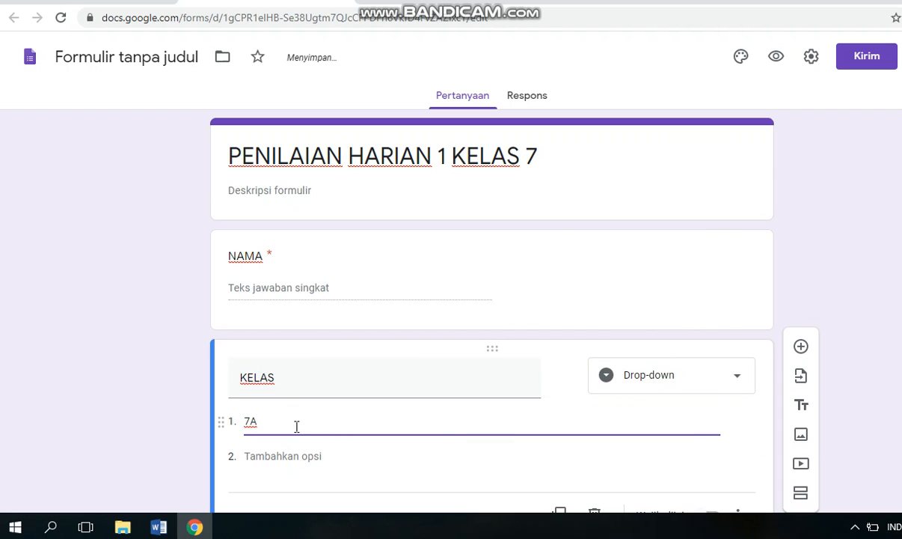
pyautogui.press('Return')
pyautogui.write('7B')
pyautogui.press('Return')
pyautogui.write('7C')
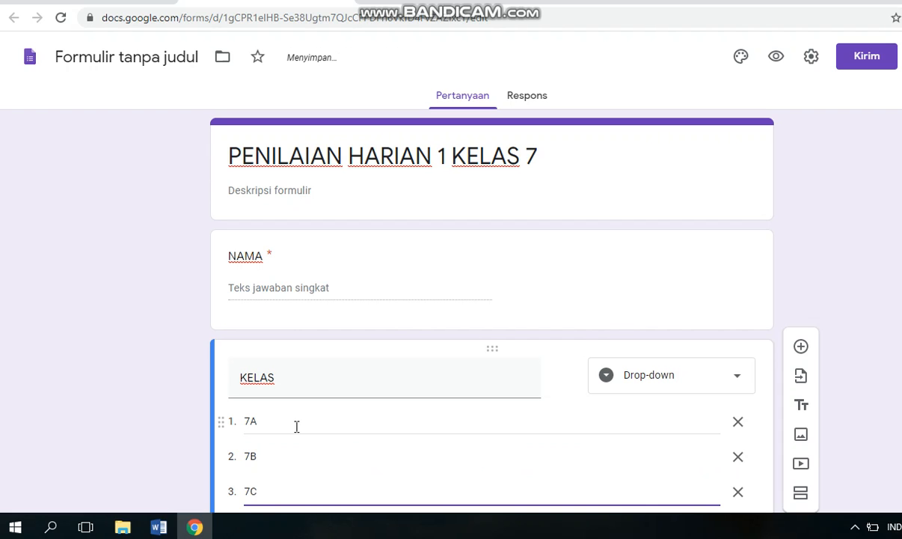
pyautogui.press('Return')
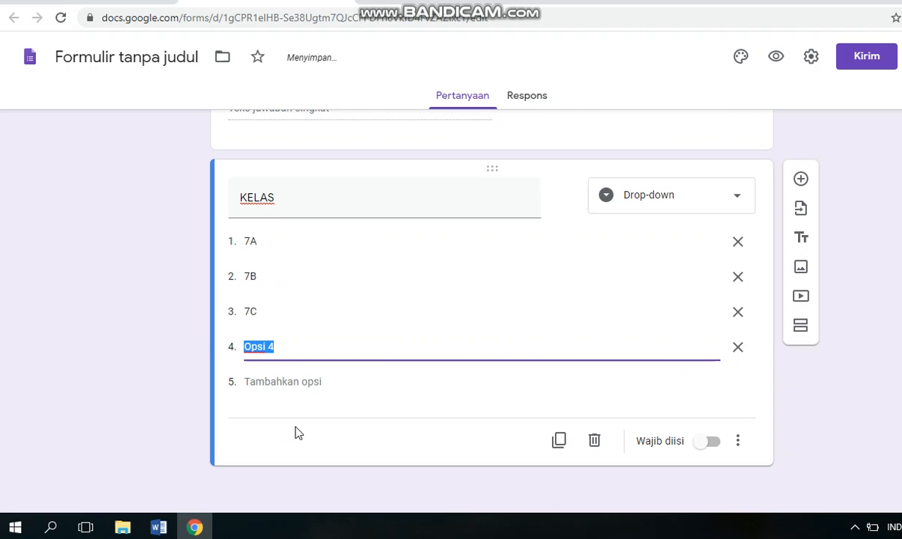
pyautogui.write('7D')
pyautogui.press('Return')
pyautogui.write('7E')
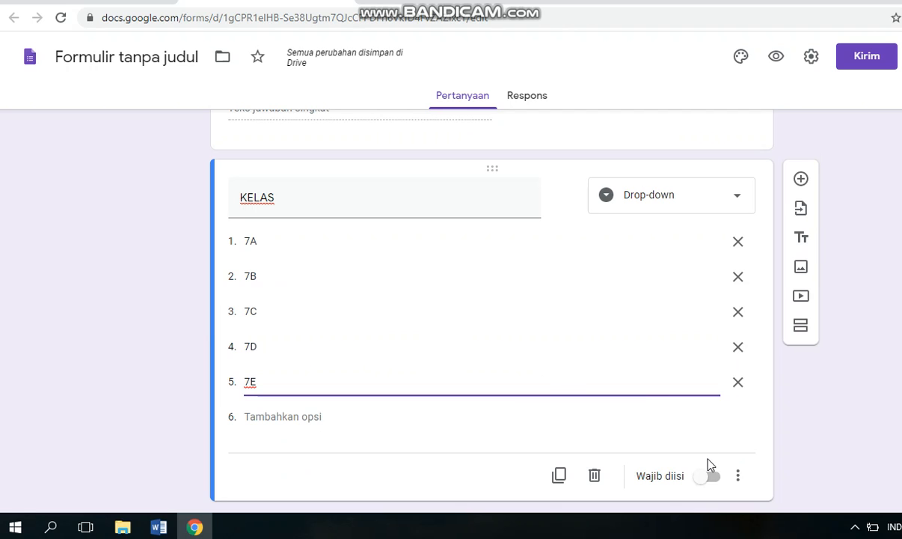
pyautogui.click(714, 477)
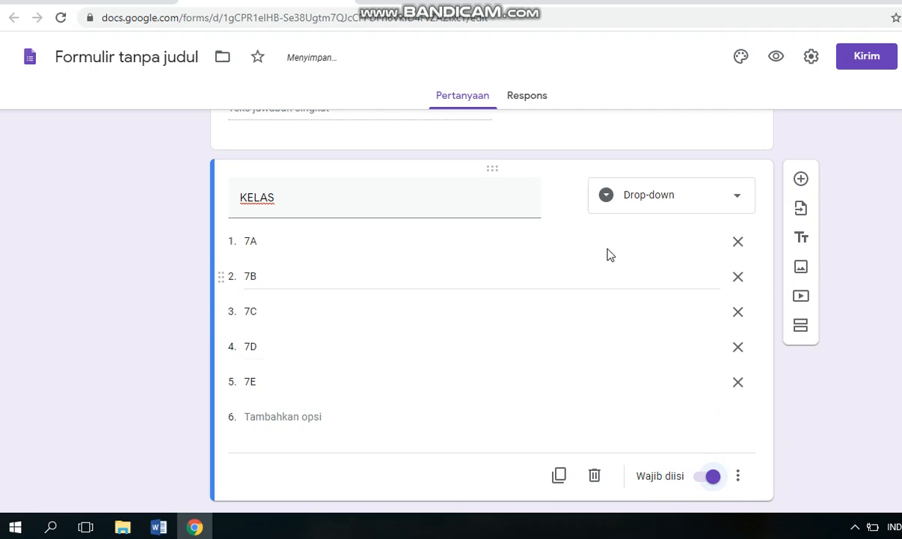
# Add a third question titled "NO ABSEN" below the KELAS question.
pyautogui.click(800, 183)
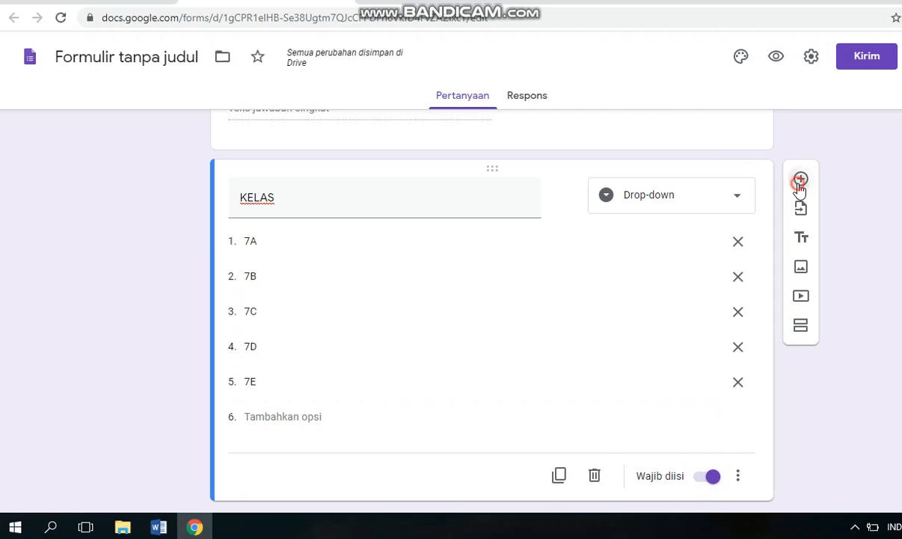
pyautogui.write('N')
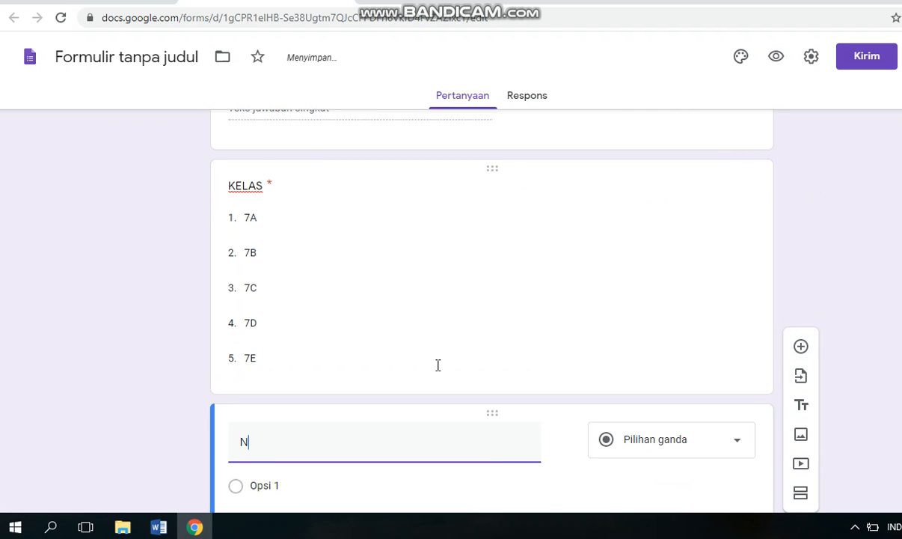
pyautogui.write('O ABSEN')
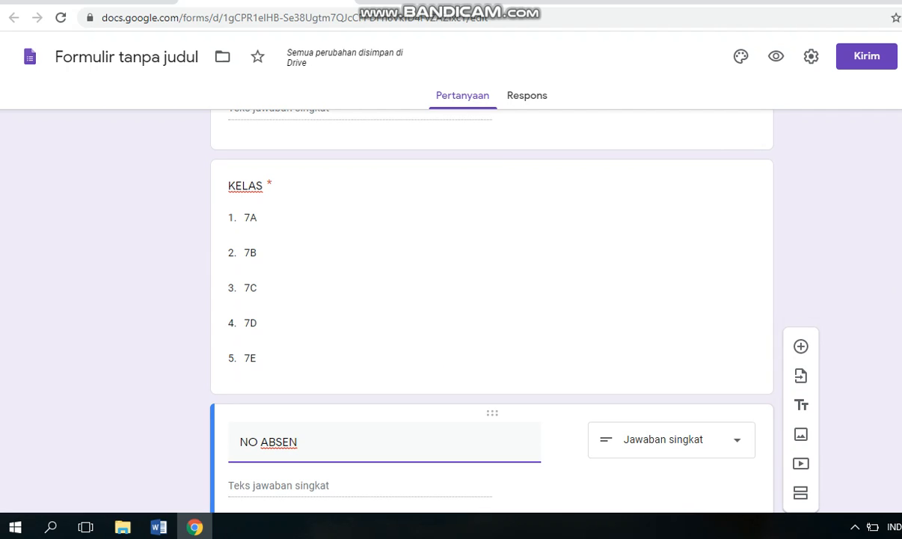
# Add a new section after the NO ABSEN question and title it "Pilihlah jawaban yang benar".
pyautogui.scroll(-3, 492, 311)
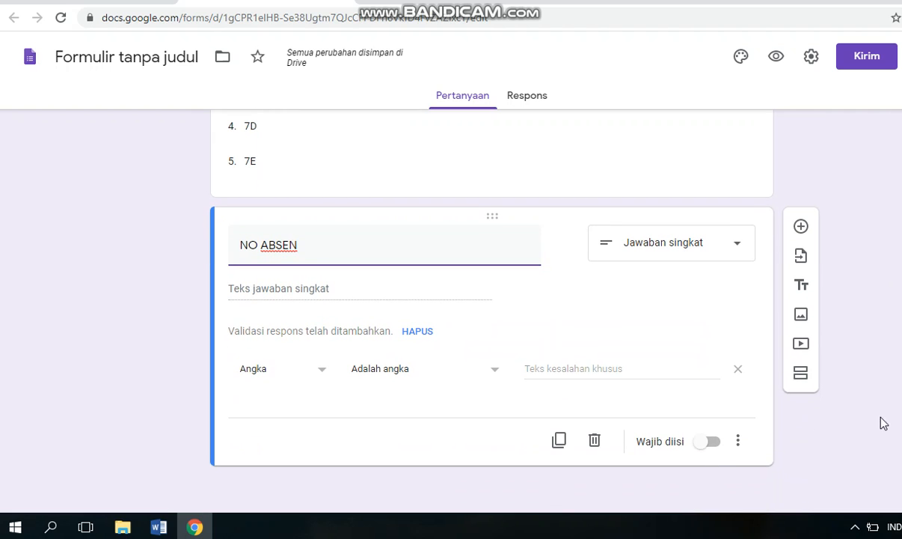
pyautogui.click(801, 376)
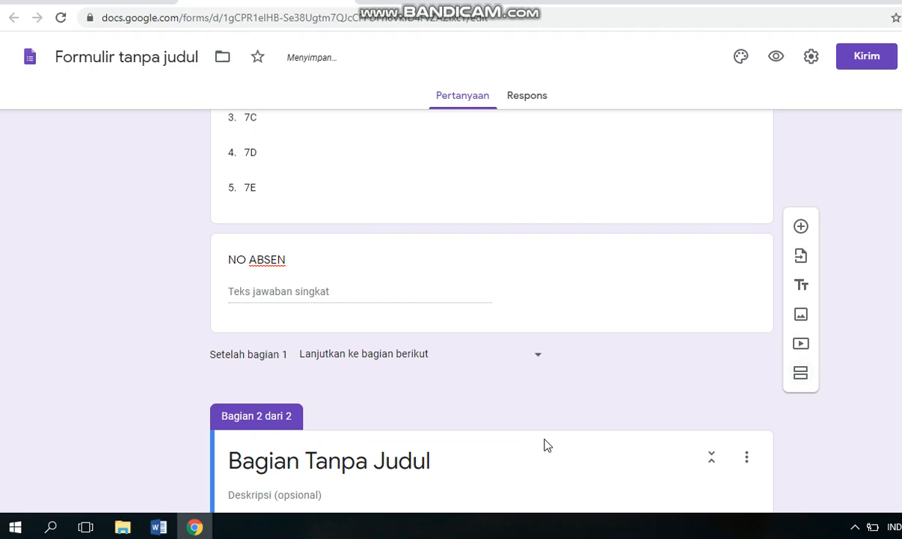
pyautogui.click(523, 458)
pyautogui.write('P')
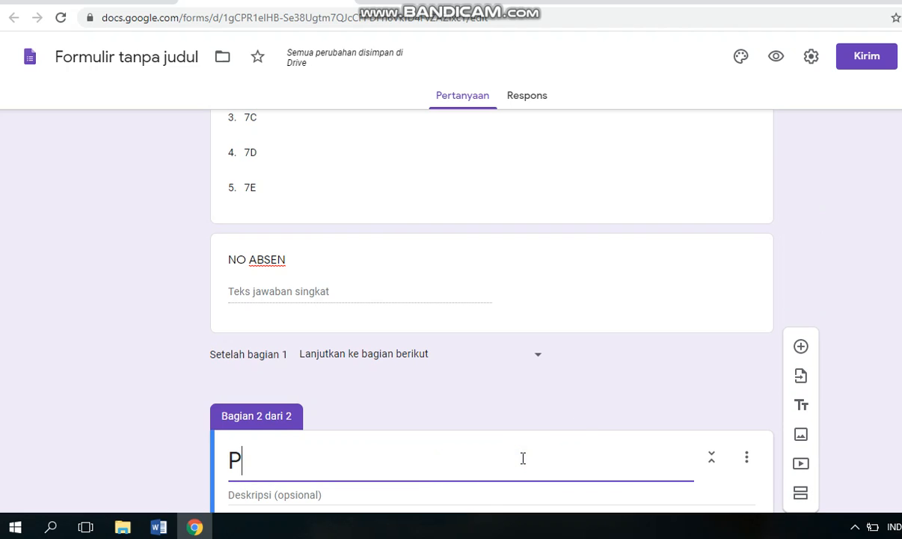
pyautogui.write('ilihla')
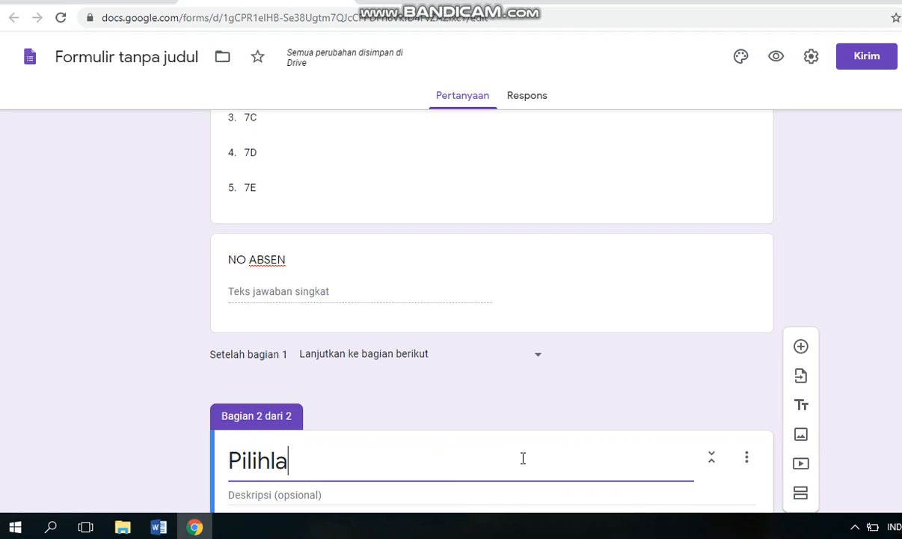
pyautogui.write('h jawa')
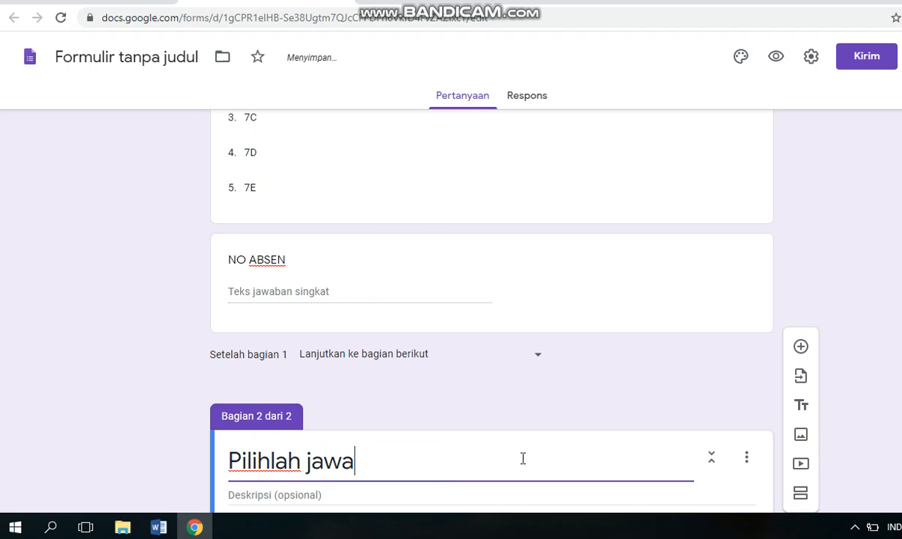
pyautogui.write('ban y')
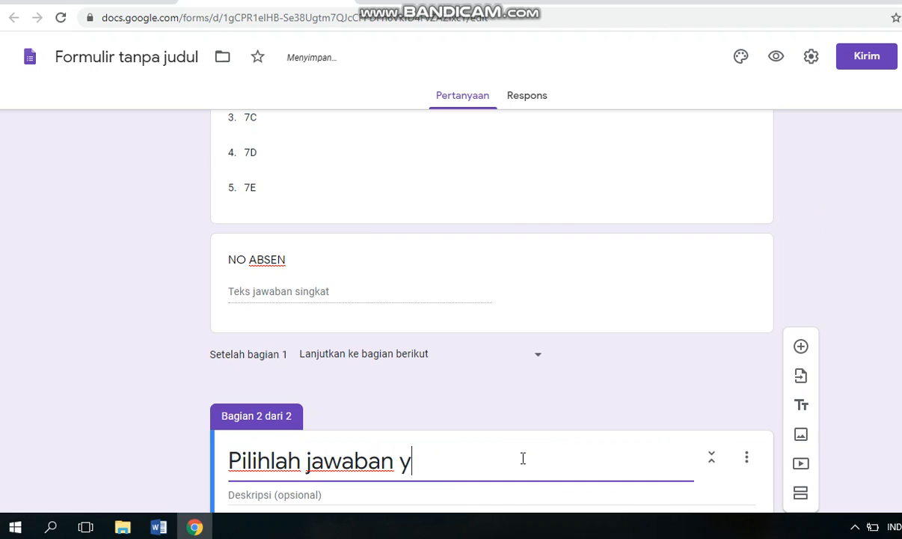
pyautogui.write('ang benar')
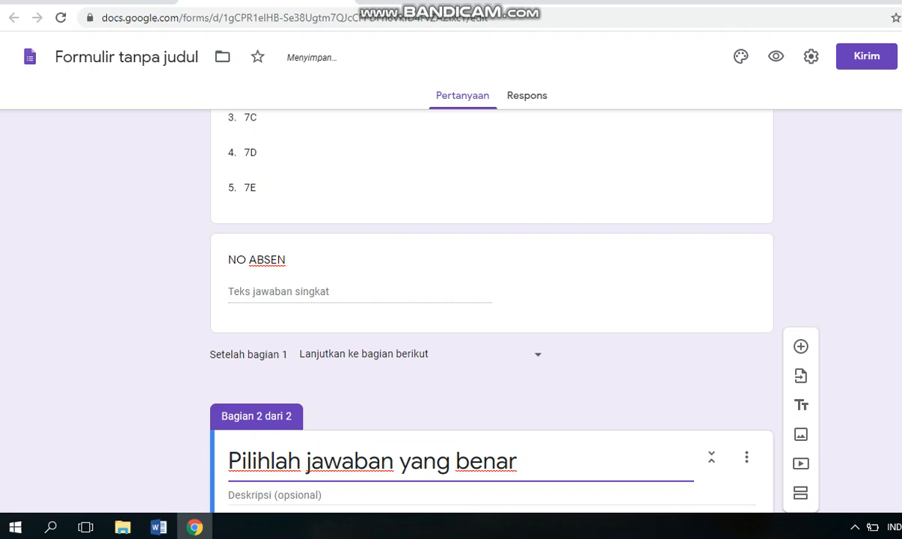
pyautogui.scroll(-1, 500, 485)
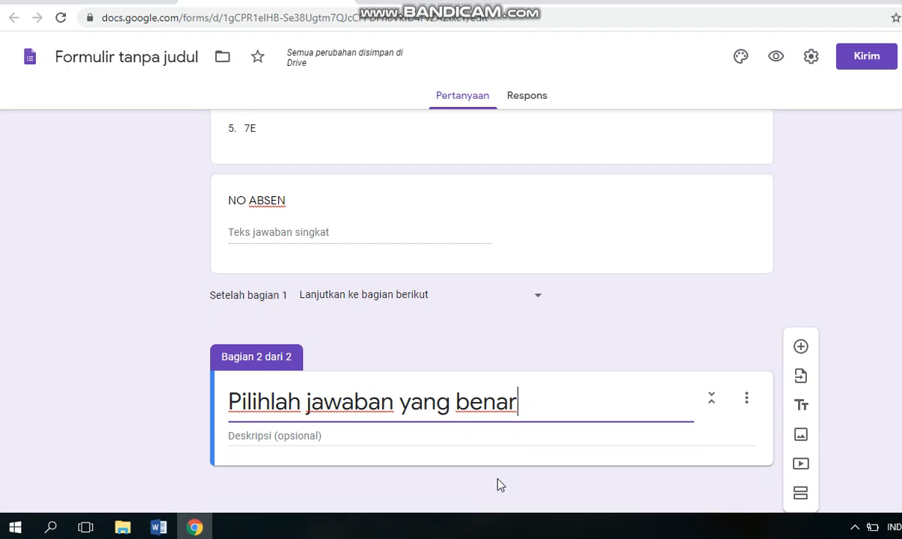
pyautogui.click(356, 433)
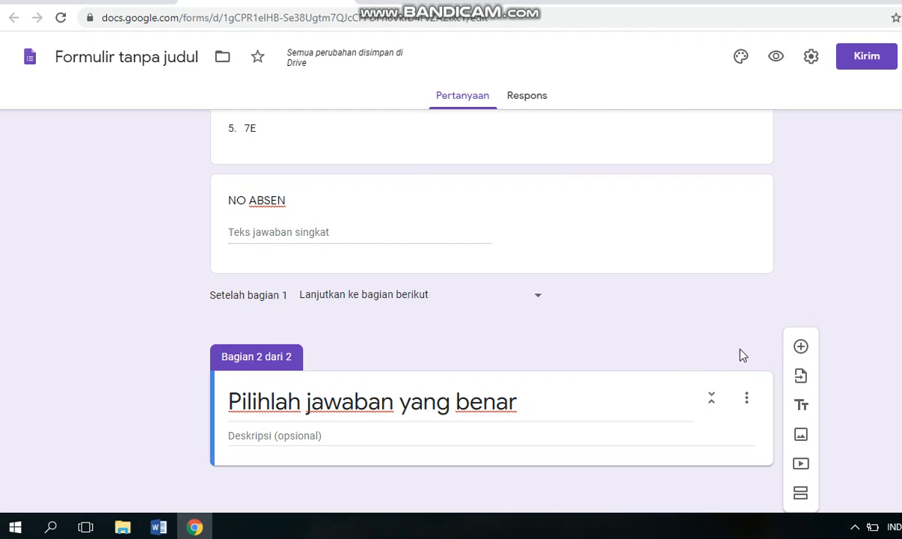
# Add a multiple-choice question to the new section and fill its title with question 1's text copied from the Word document, without the answer options.
pyautogui.click(801, 347)
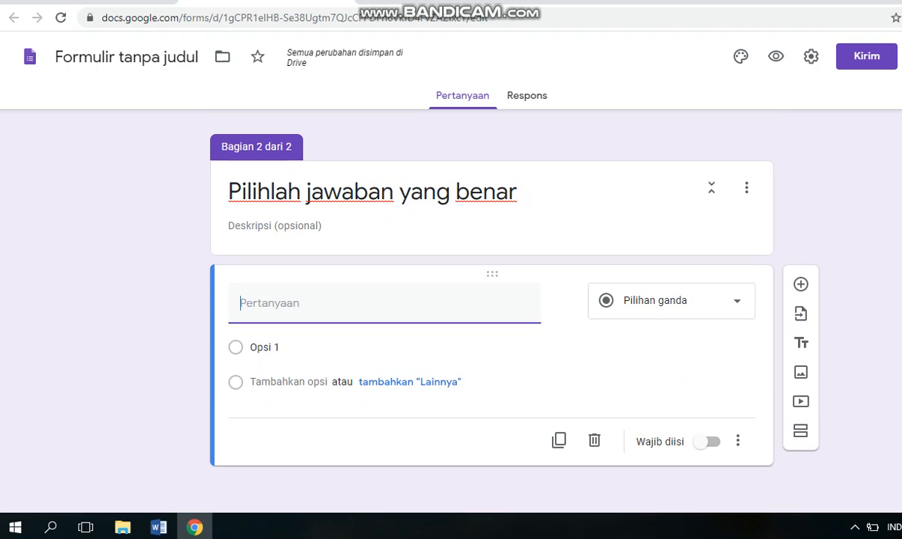
pyautogui.click(330, 304)
pyautogui.click(158, 526)
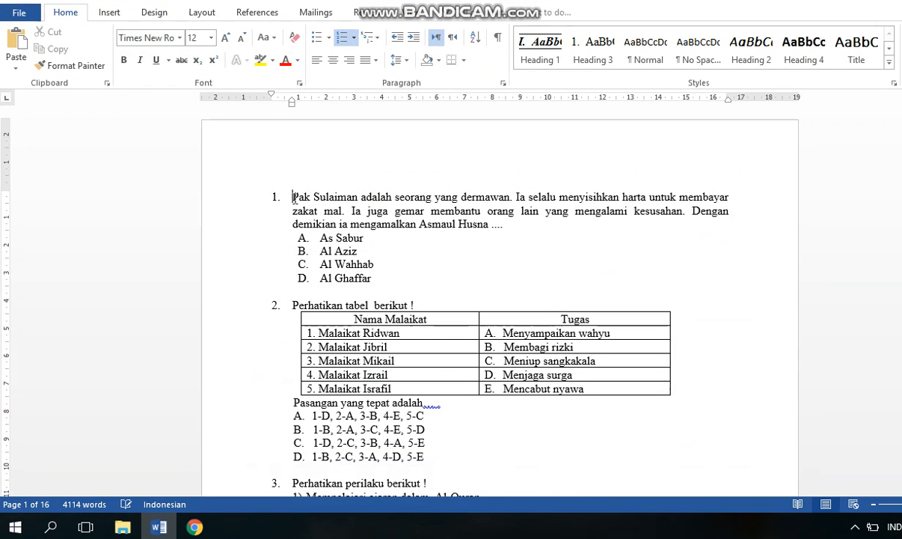
pyautogui.moveTo(294, 197); pyautogui.dragTo(580, 221)
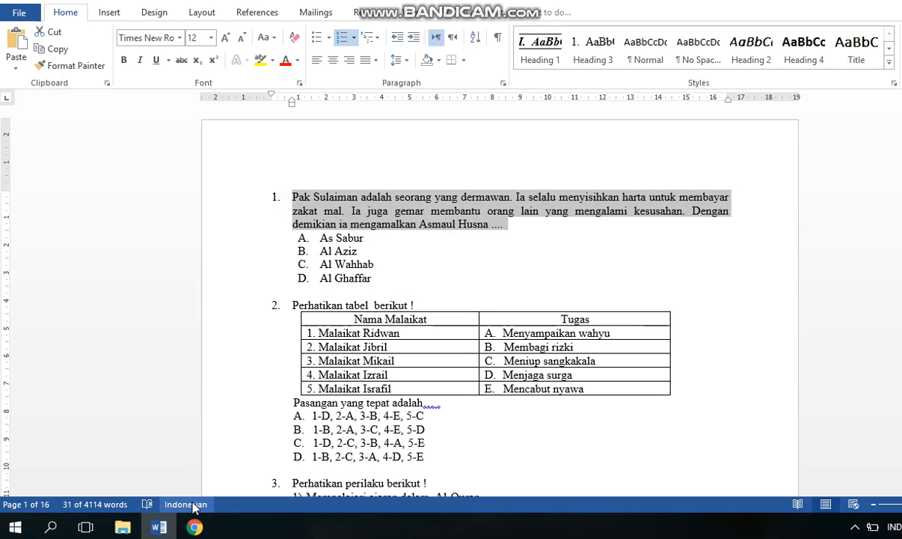
pyautogui.click(194, 527)
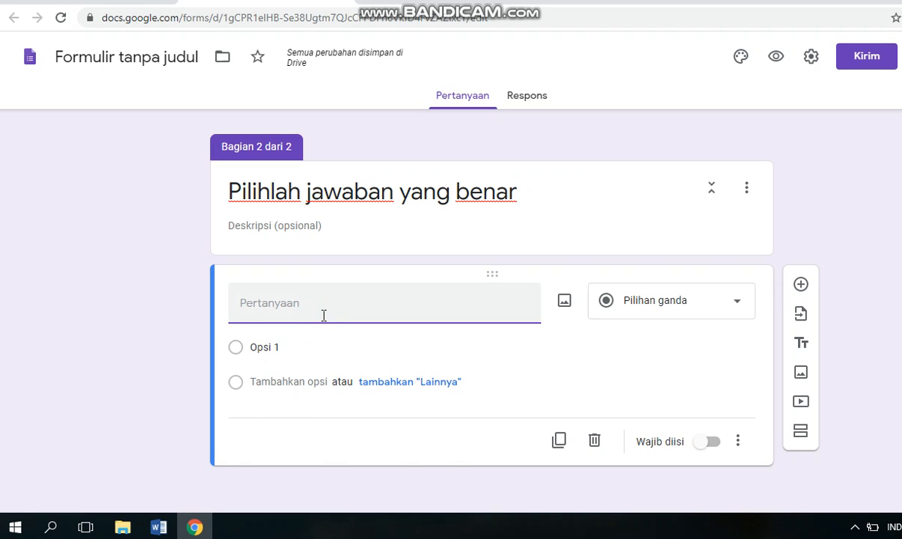
pyautogui.write('1.\tPak Sulaiman adalah seorang yang dermawan. Ia selalu menyisihkan harta untuk membayar zakat mal. Ia juga gemar membantu orang lain yang mengalami kesusahan. Dengan demikian ia mengamalkan Asmaul Husna ....')
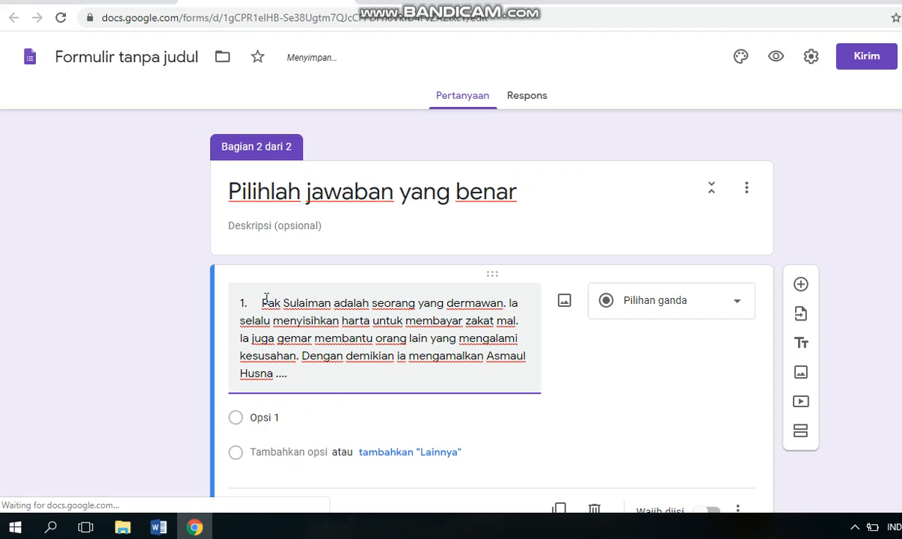
# Remove the leading number "1." and its spacing from the pasted question text.
pyautogui.click(262, 301)
pyautogui.press('BackSpace')
pyautogui.press('BackSpace')
pyautogui.press('BackSpace')
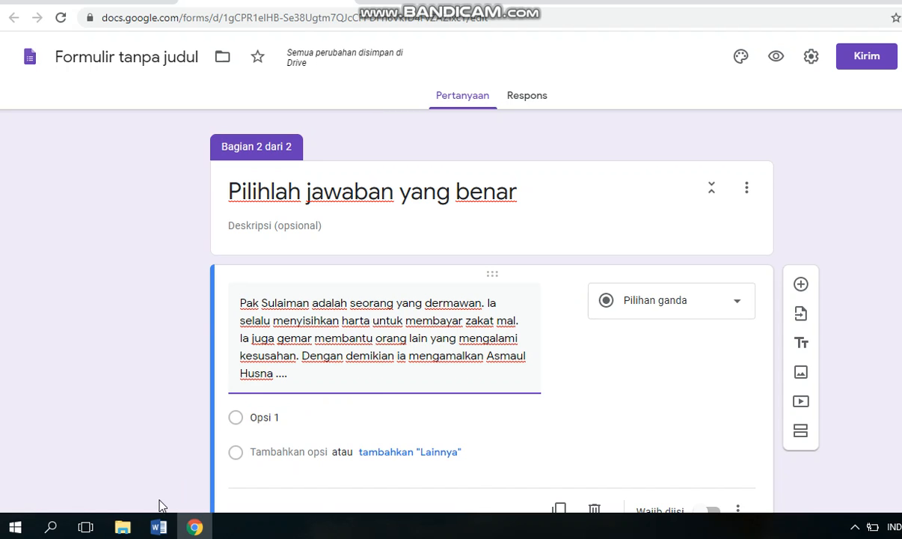
# Switch to the Word document, remove the A–D lettering from question 1's four answer options and copy them.
pyautogui.click(158, 527)
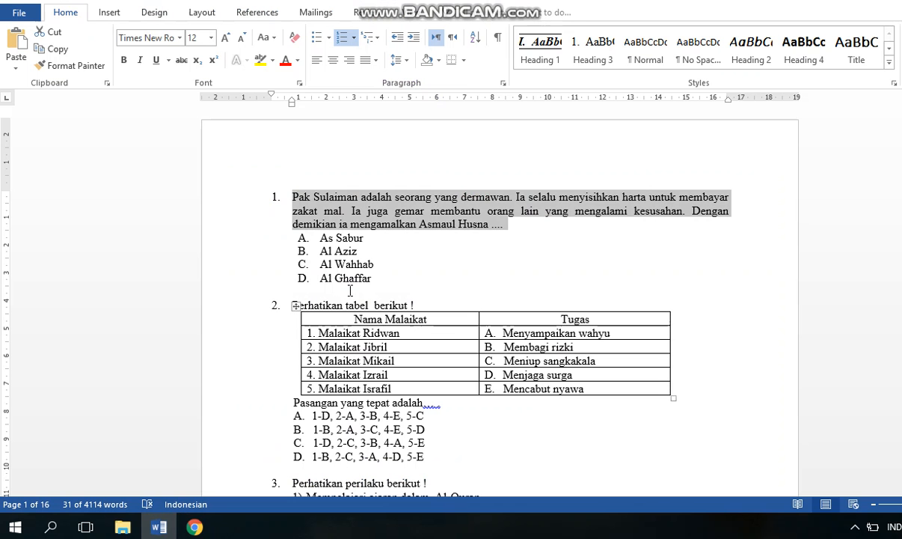
pyautogui.click(335, 265)
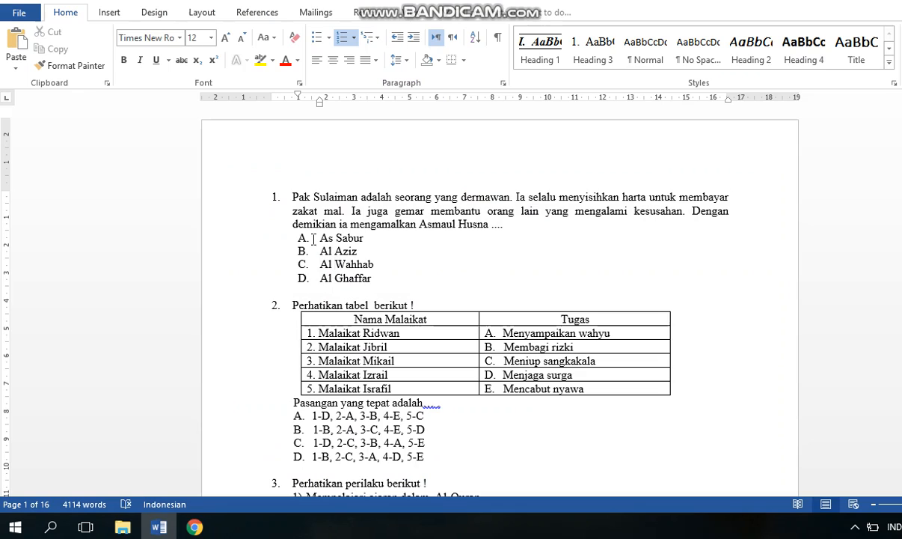
pyautogui.moveTo(320, 238); pyautogui.dragTo(410, 275)
pyautogui.hotkey('ctrl', 'c')
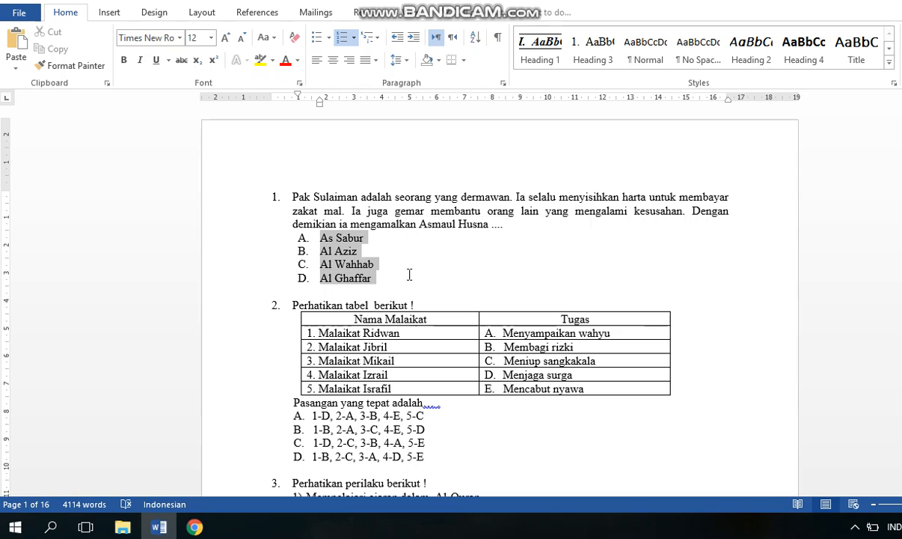
pyautogui.click(342, 39)
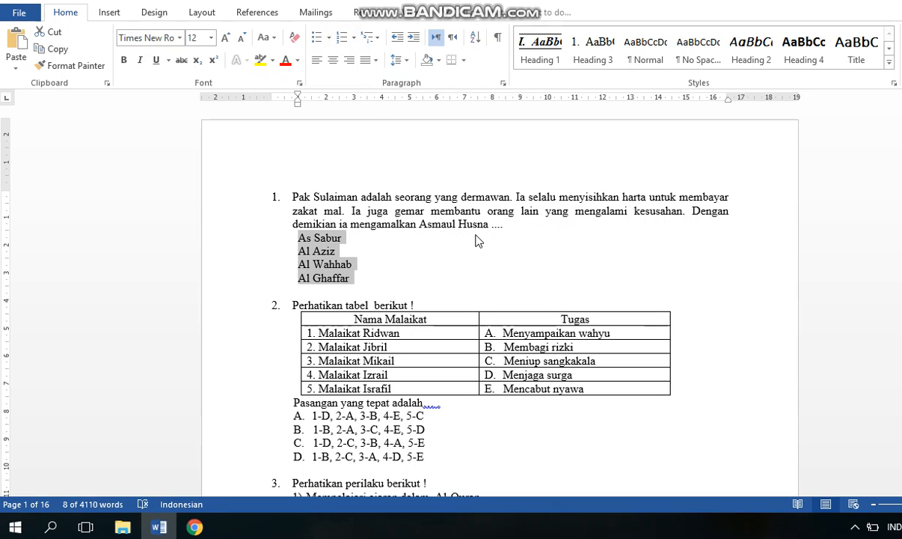
# Return to the form in Chrome and paste As Sabur, Al Aziz, Al Wahhab and Al Ghaffar as the question's answer options.
pyautogui.click(198, 525)
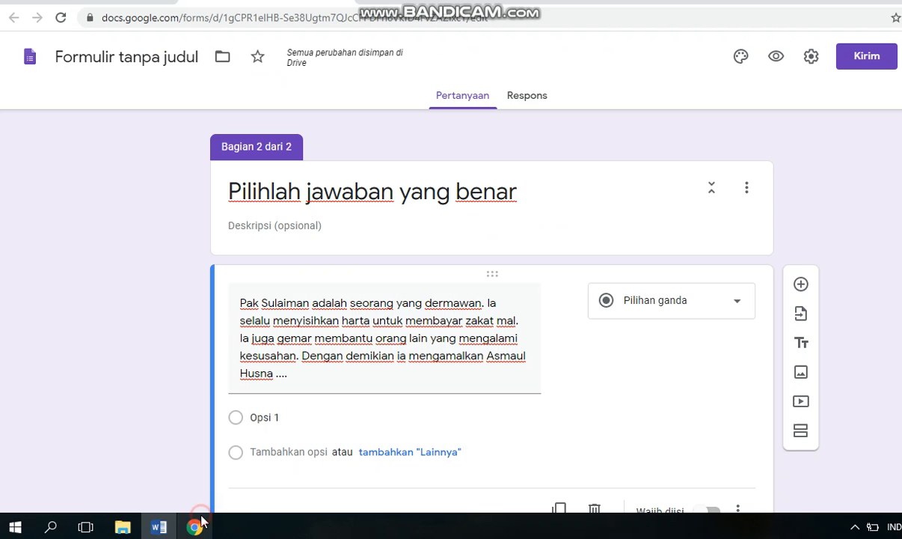
pyautogui.click(356, 414)
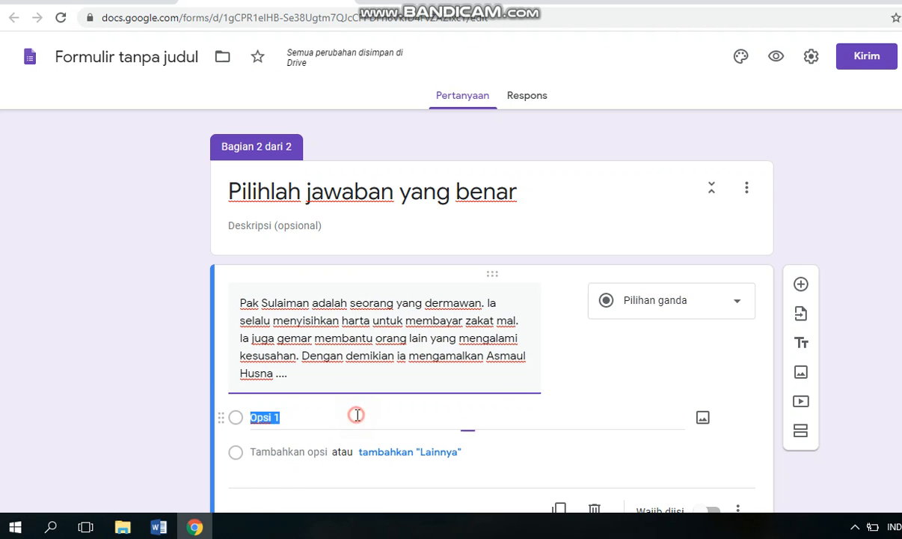
pyautogui.hotkey('ctrl', 'v')
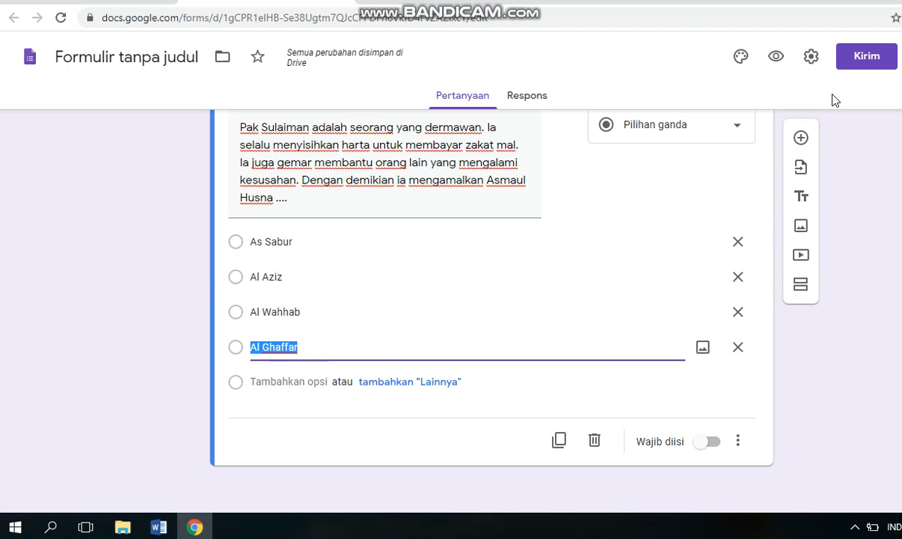
# In the form settings, limit respondents to 1 response and turn on shuffling of the question order.
pyautogui.click(809, 61)
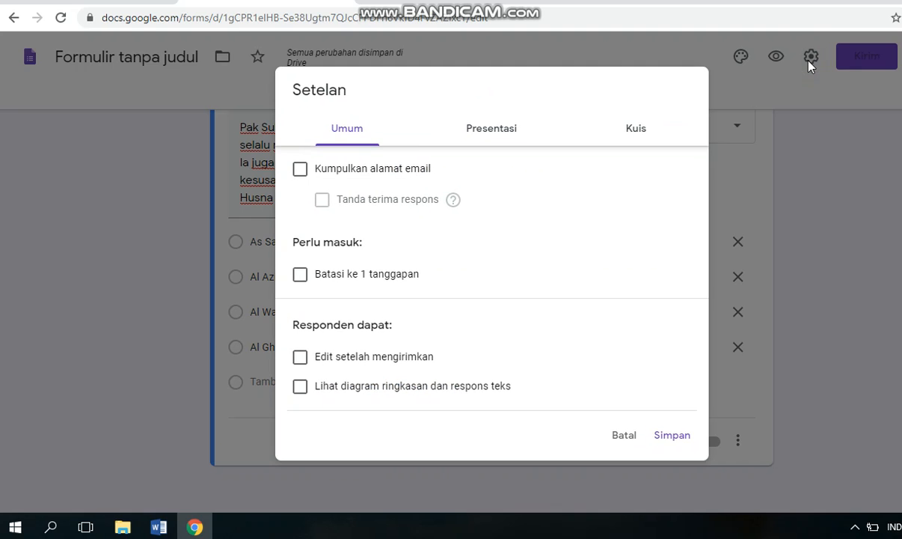
pyautogui.click(333, 276)
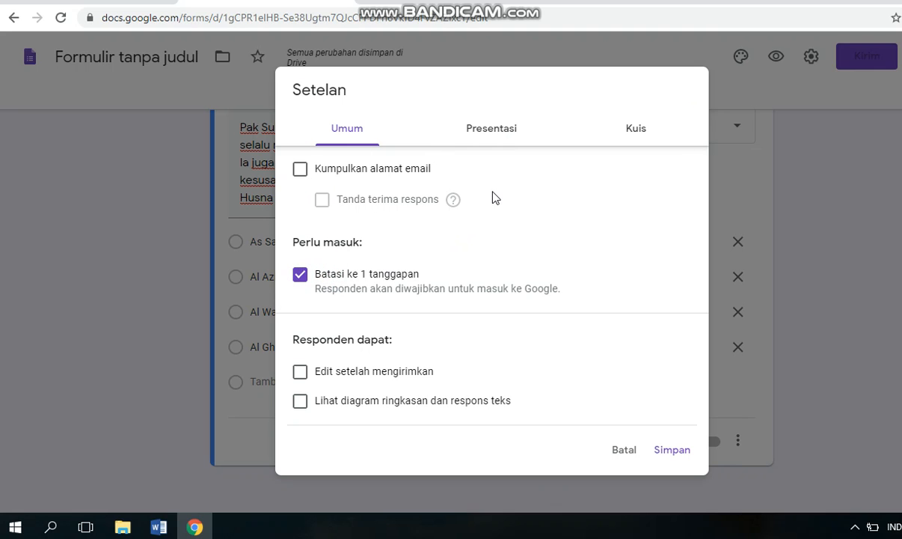
pyautogui.click(511, 133)
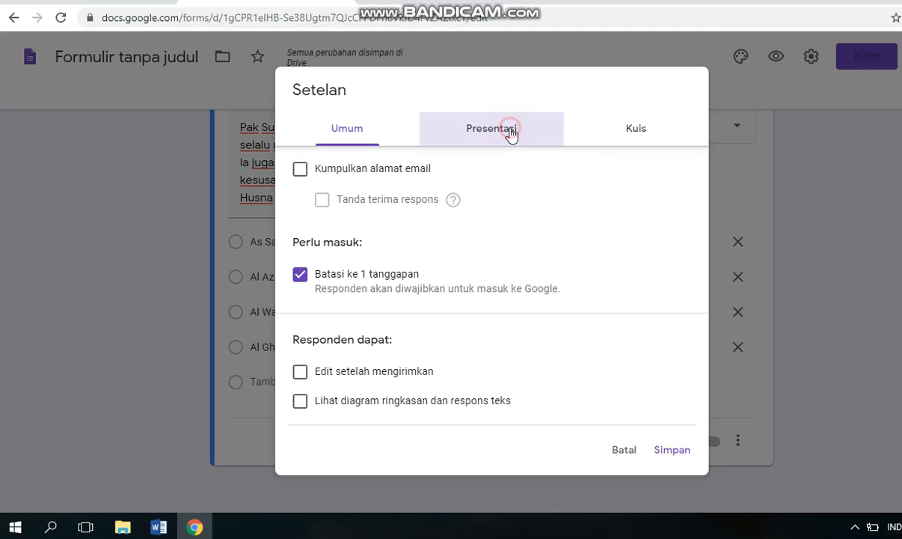
pyautogui.click(406, 200)
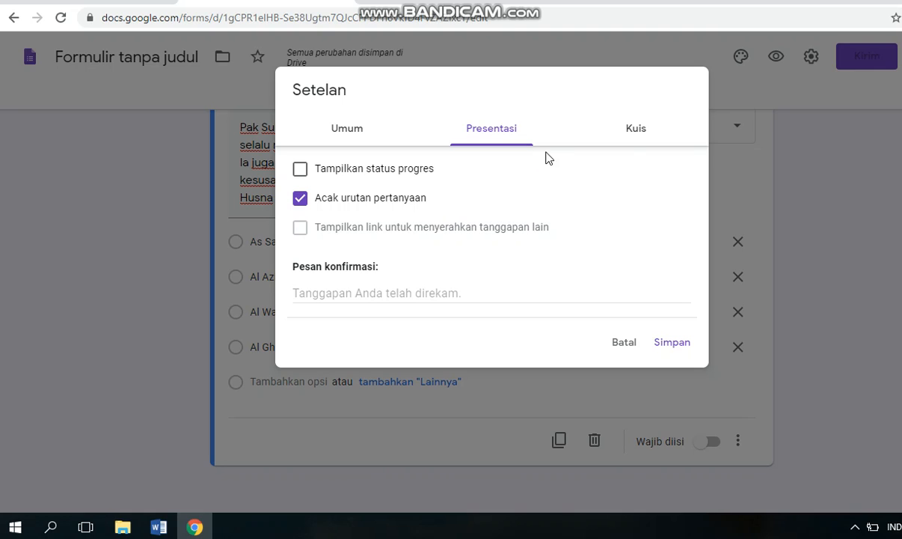
# Make the form a quiz, hide missed questions and correct answers from respondents, and save the settings.
pyautogui.click(630, 132)
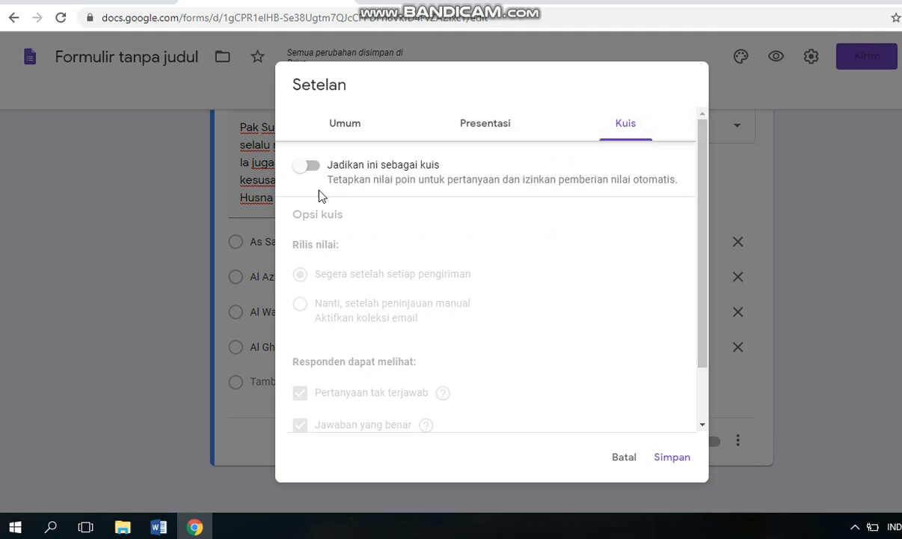
pyautogui.click(305, 165)
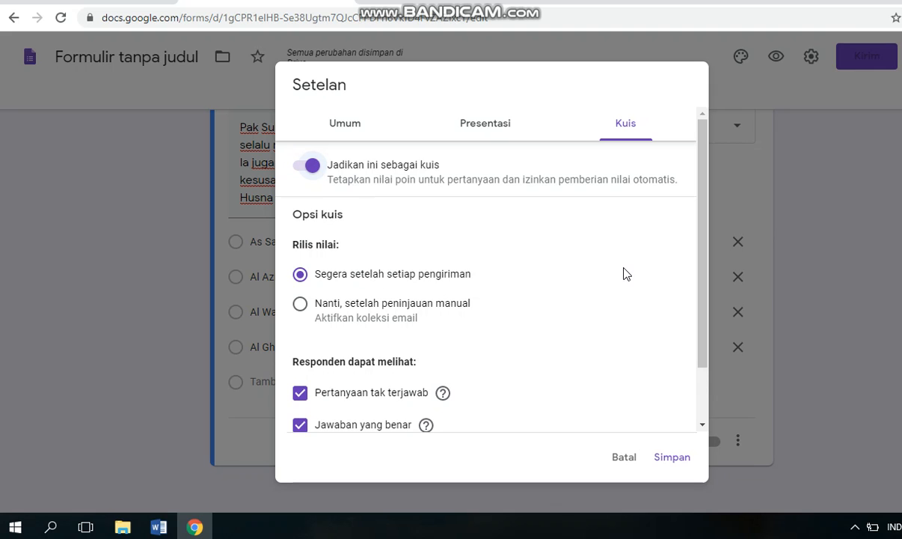
pyautogui.scroll(-2, 707, 237)
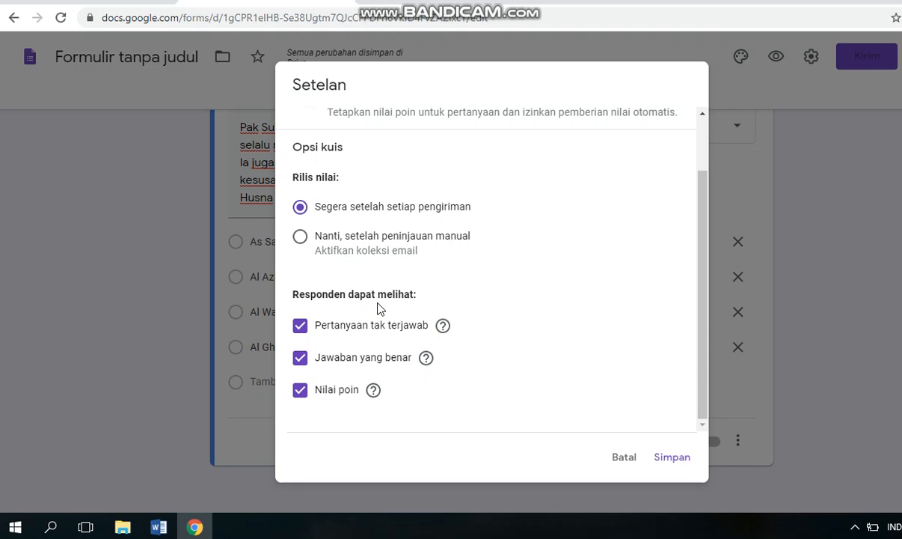
pyautogui.click(303, 332)
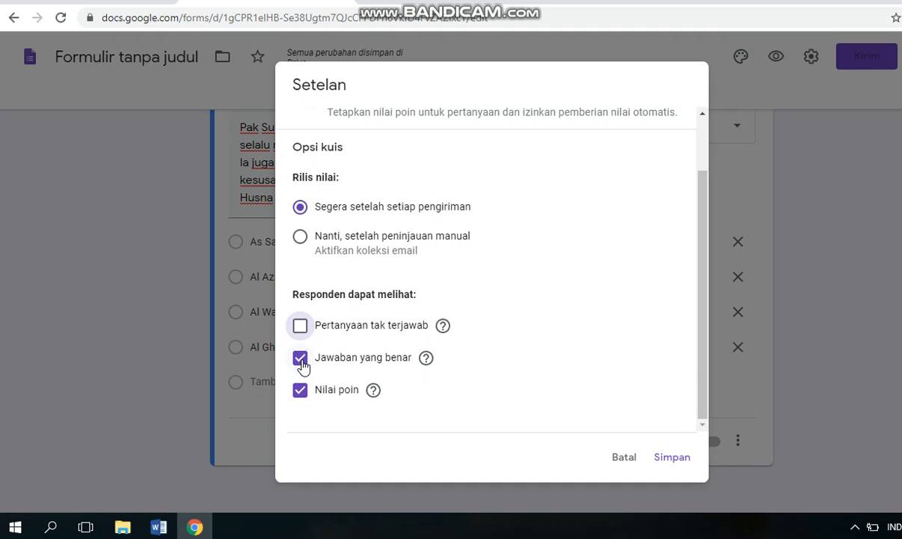
pyautogui.click(301, 359)
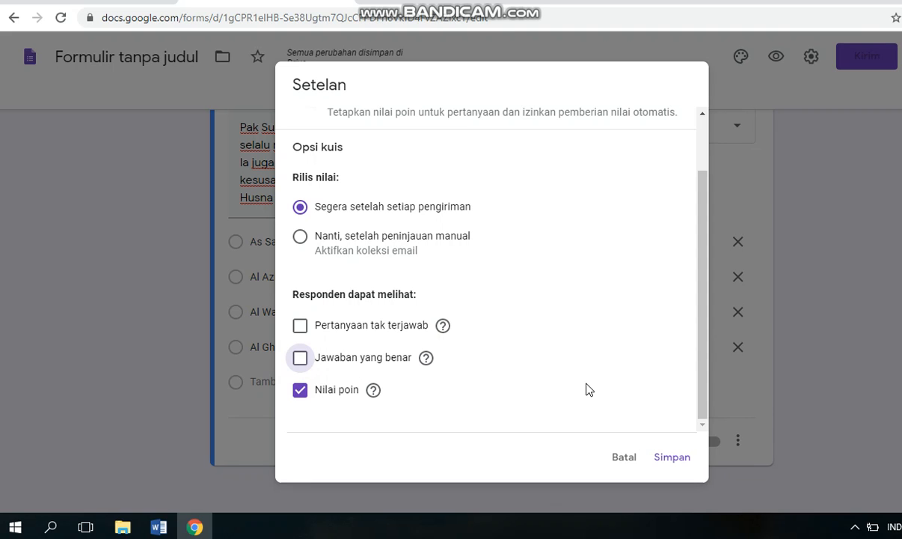
pyautogui.click(670, 457)
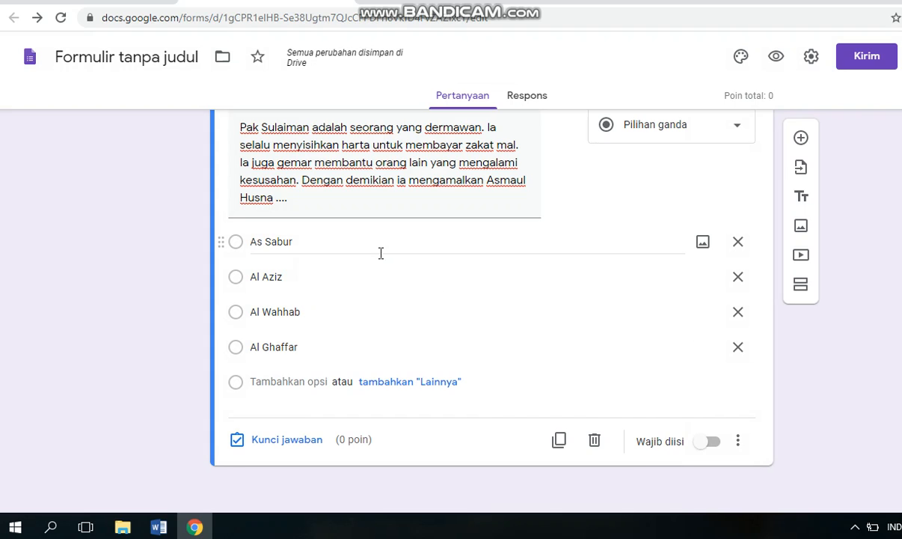
# In the question's answer key, mark Al Wahhab as the correct answer and set its score to 2 points.
pyautogui.click(242, 440)
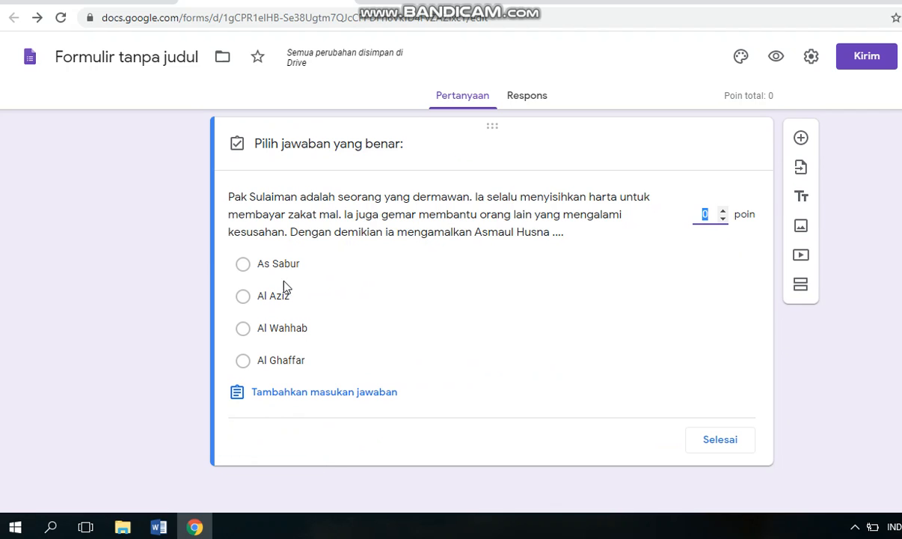
pyautogui.click(276, 329)
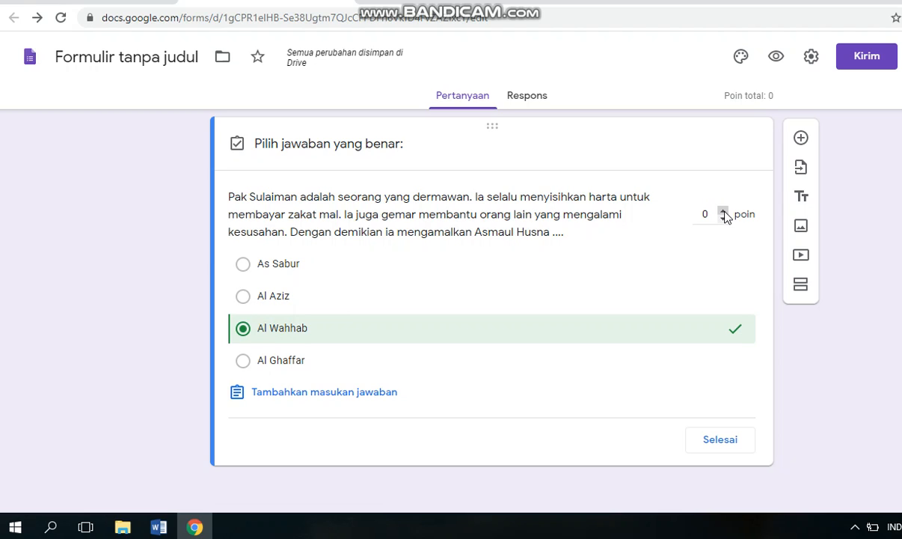
pyautogui.click(723, 213)
pyautogui.click(723, 212)
pyautogui.click(723, 212)
pyautogui.click(724, 212)
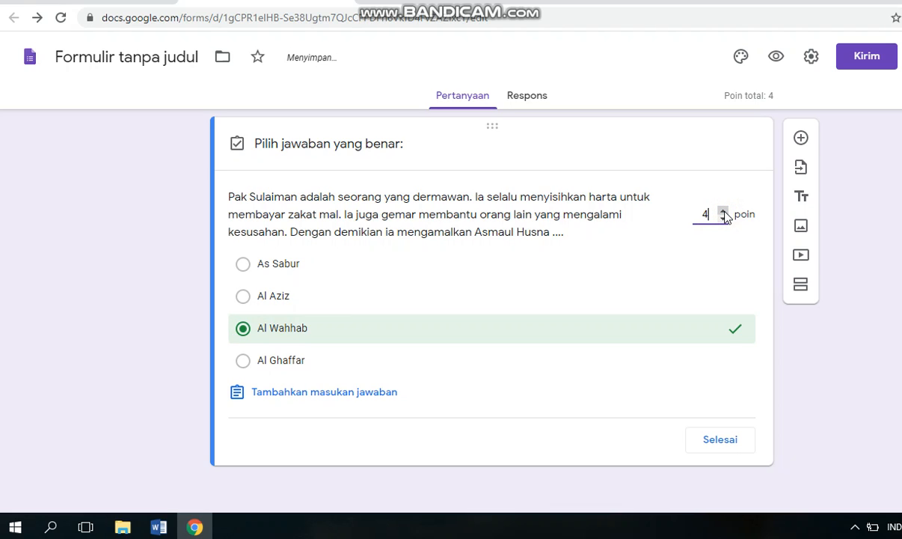
pyautogui.click(723, 219)
pyautogui.click(723, 219)
pyautogui.click(720, 441)
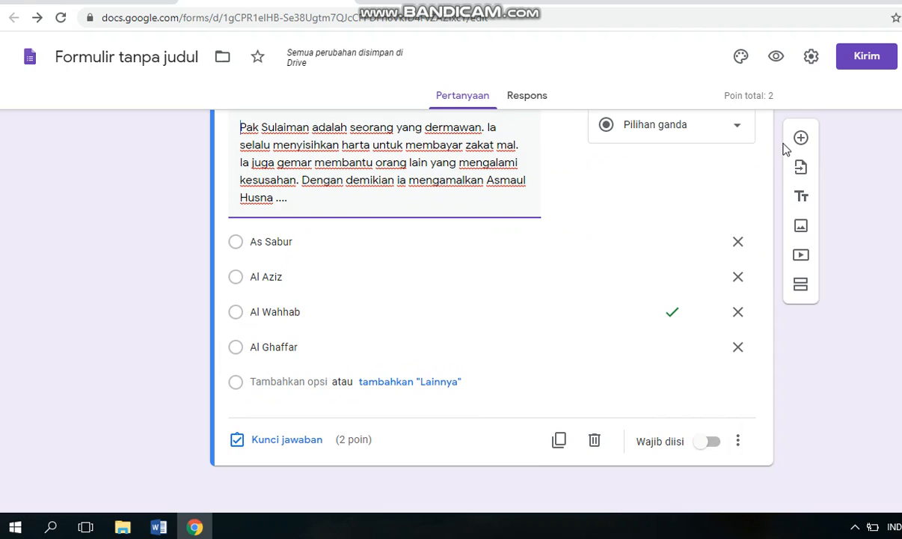
# Add a new blank multiple-choice question below the Pak Sulaiman question and place the cursor in its question text.
pyautogui.click(800, 139)
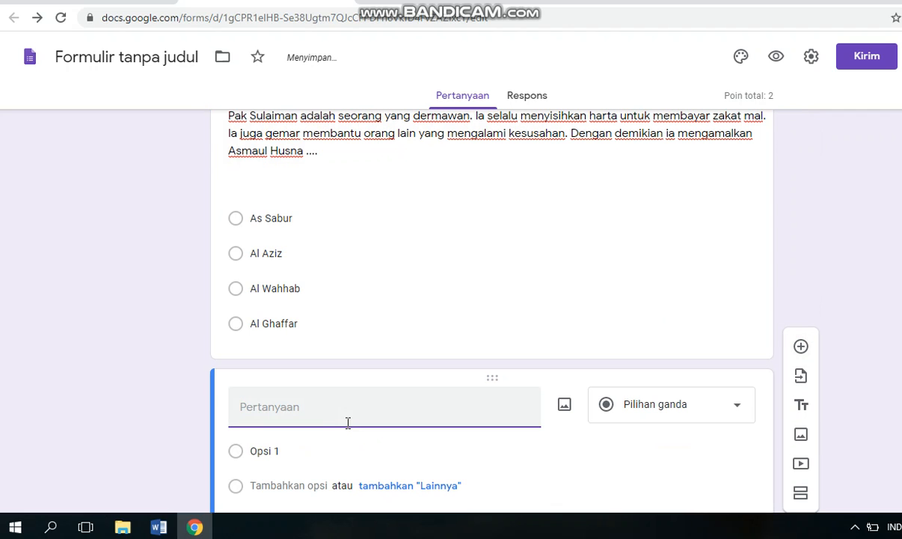
pyautogui.click(335, 423)
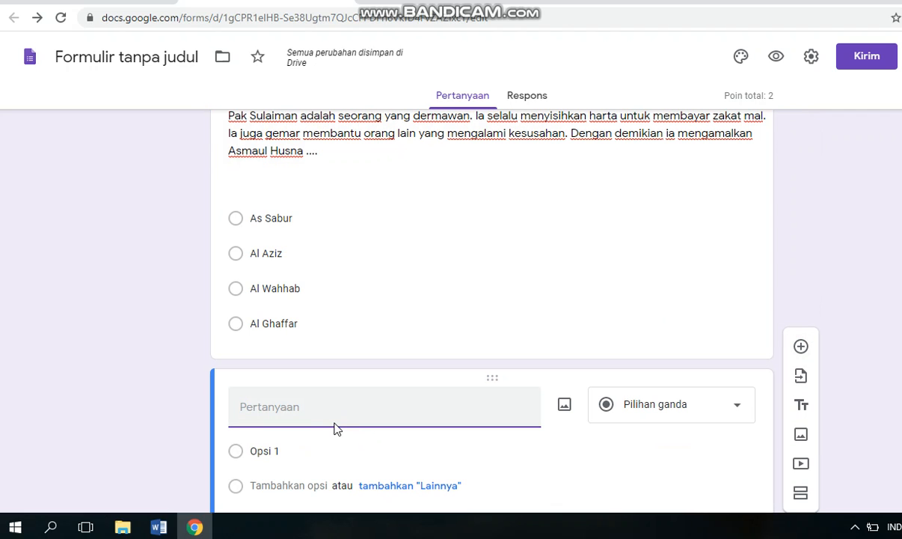
pyautogui.click(296, 419)
pyautogui.moveTo(167, 528)
# Preview the form as a respondent and check the class choices offered by the KELAS dropdown.
pyautogui.click(773, 60)
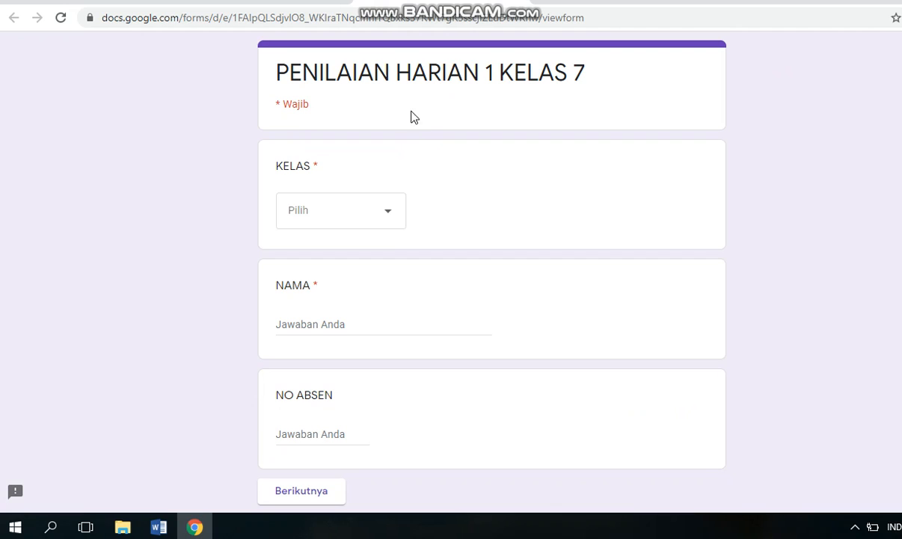
pyautogui.click(388, 216)
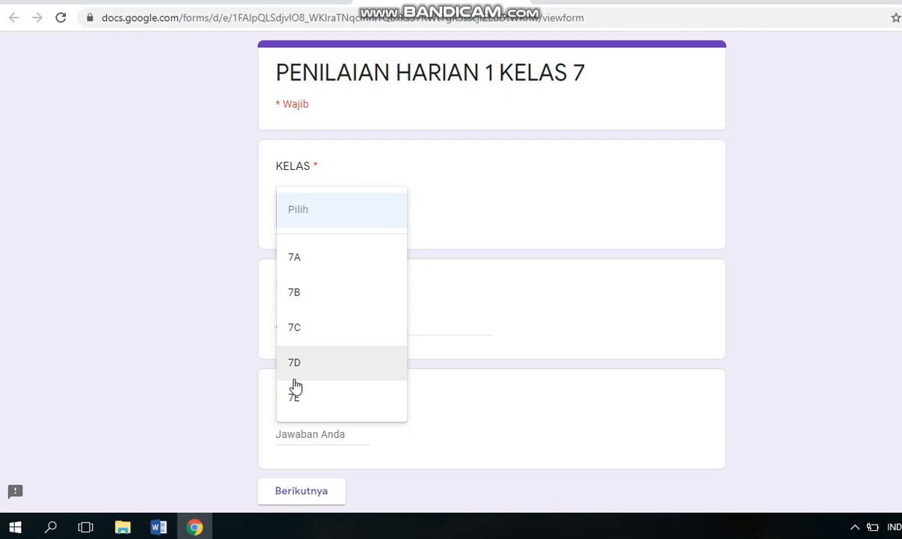
pyautogui.click(550, 269)
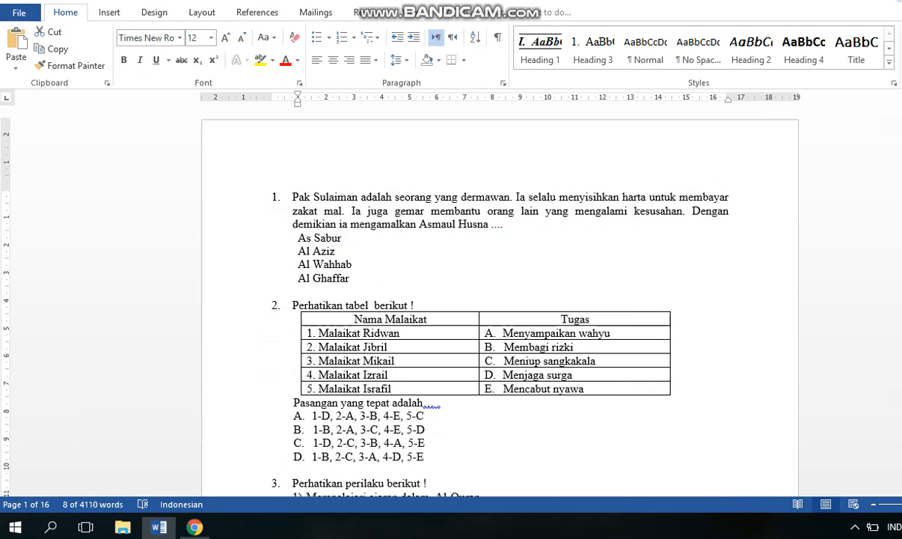
pyautogui.moveTo(296, 234); pyautogui.dragTo(359, 281)
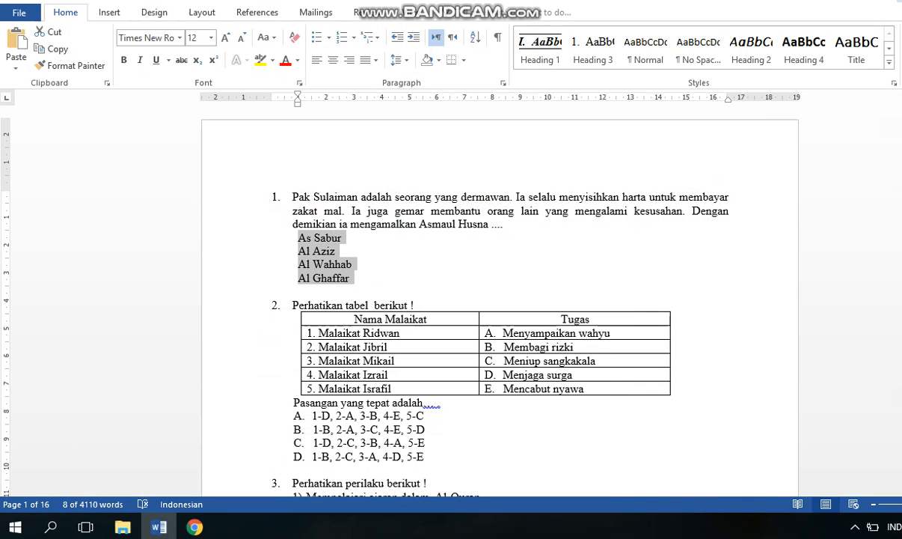
pyautogui.press('super+d')
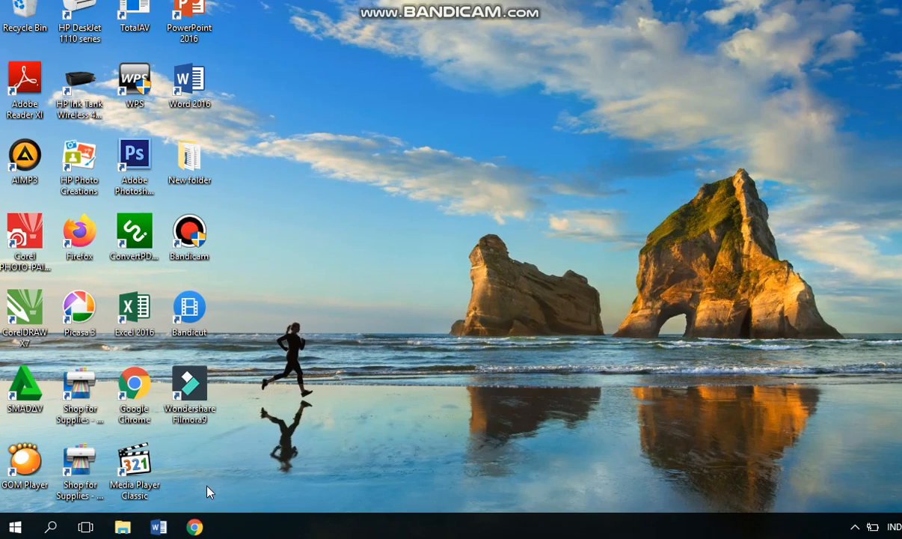
pyautogui.click(195, 527)
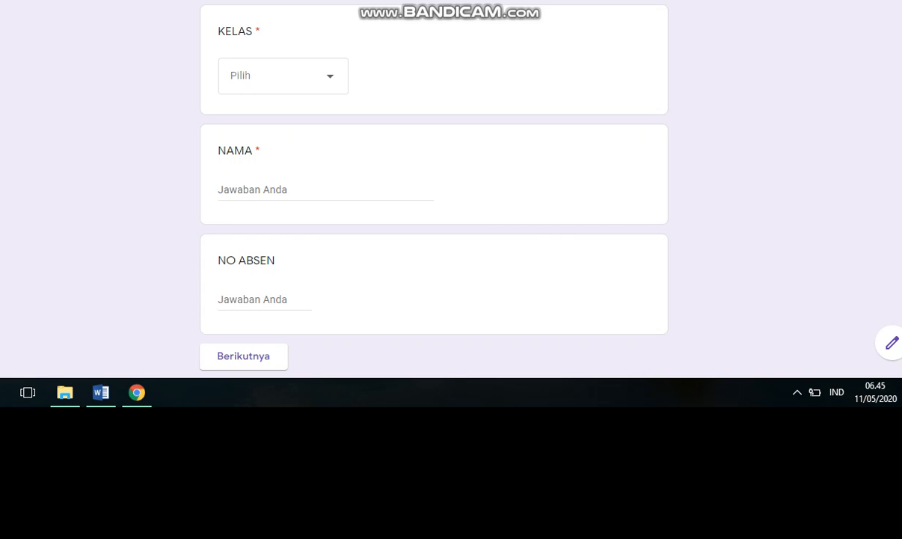
# Return to the form editor, copy the form's share link as a shortened URL and close the send dialog.
pyautogui.hotkey('alt', 'Tab')
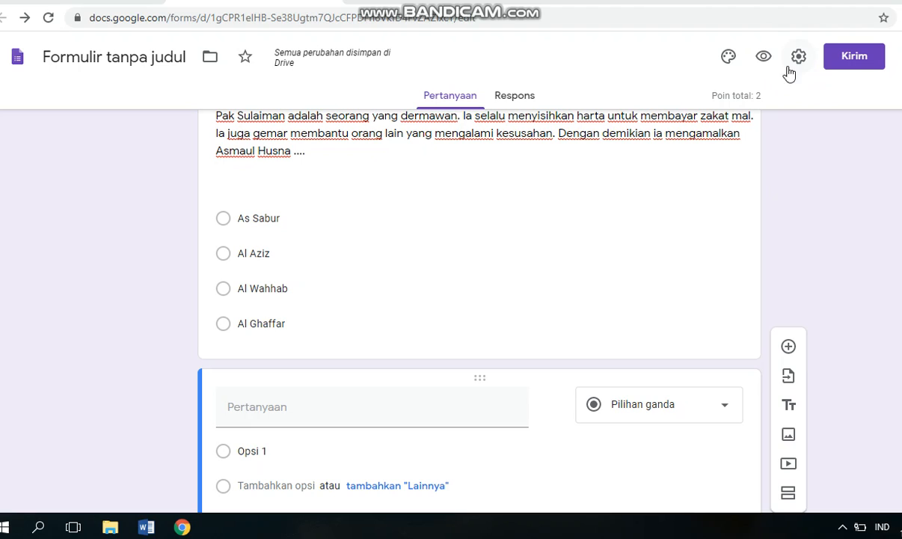
pyautogui.click(857, 66)
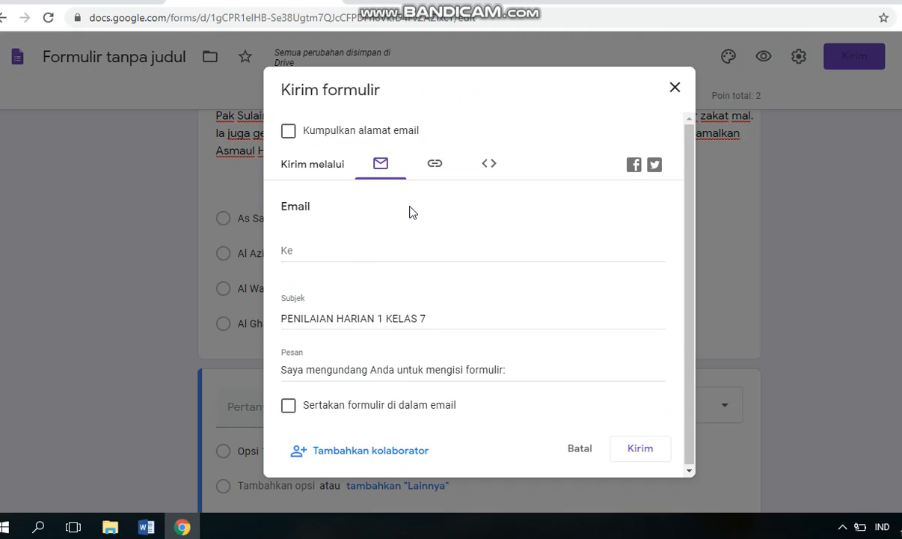
pyautogui.click(435, 167)
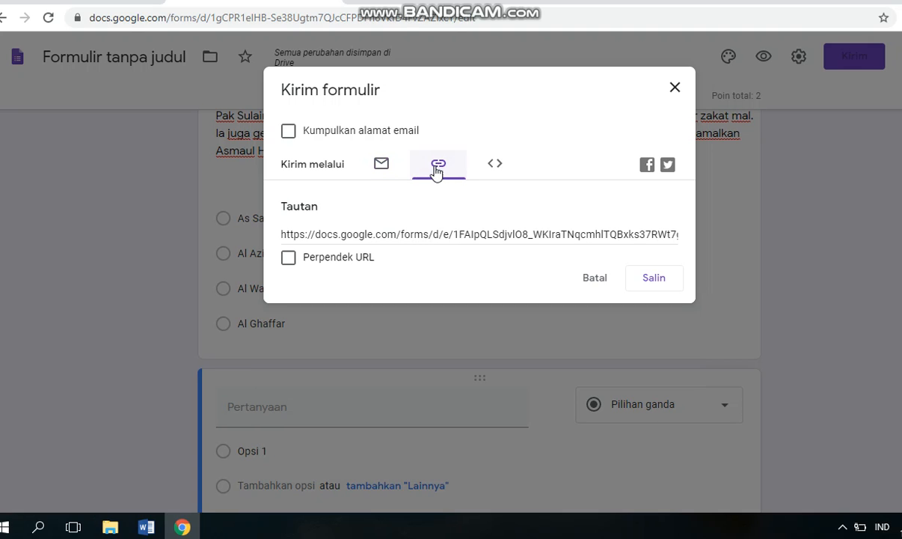
pyautogui.click(288, 258)
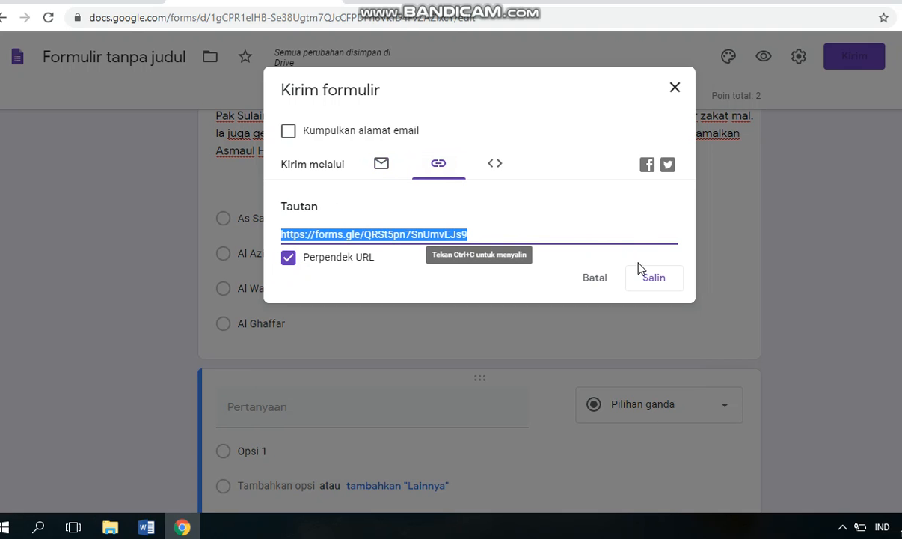
pyautogui.click(650, 278)
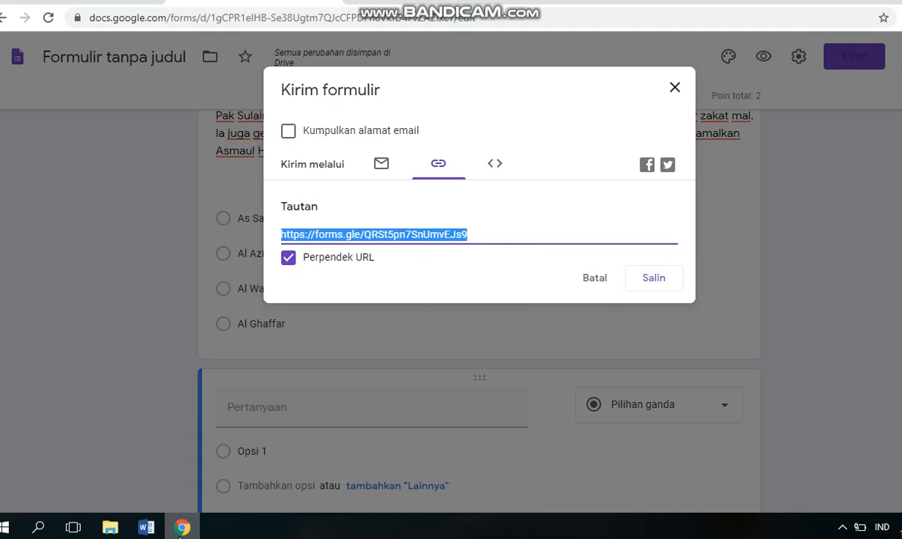
pyautogui.click(676, 90)
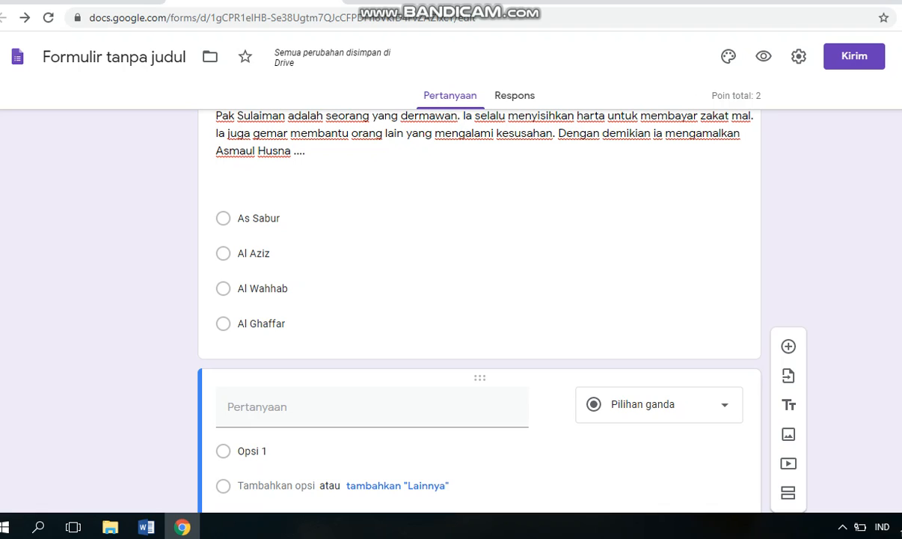